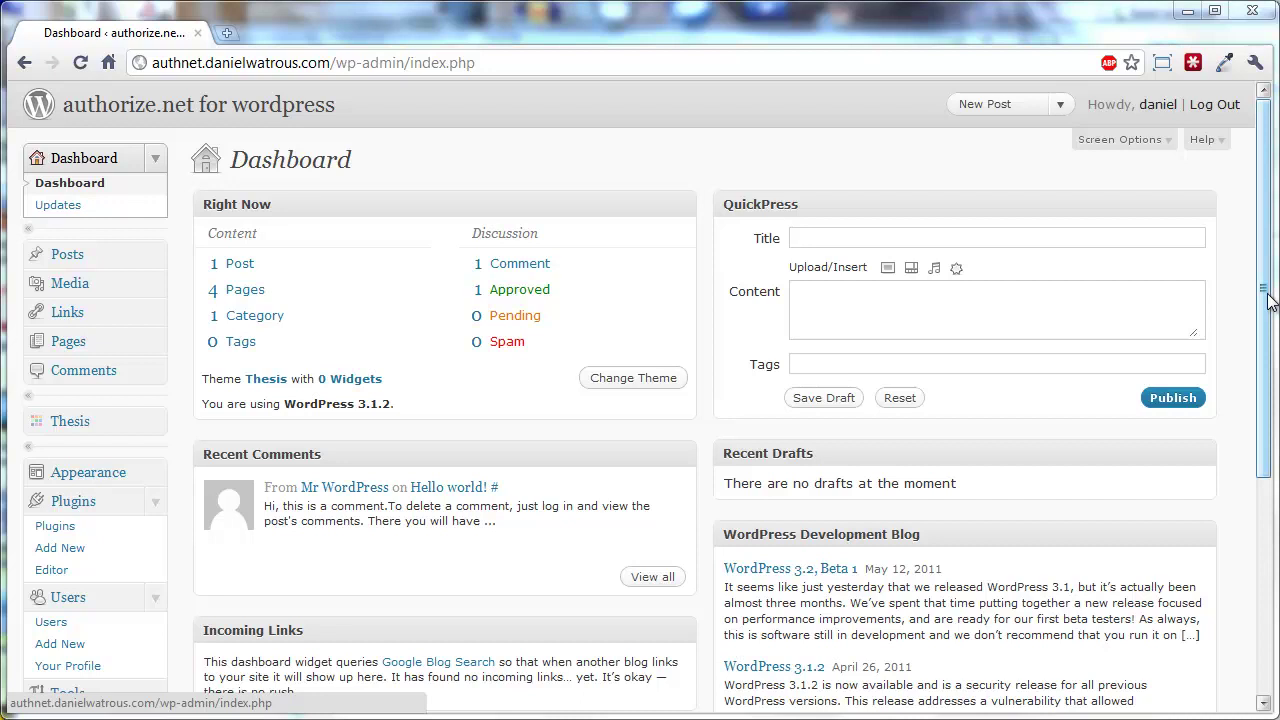
Step: Save a new survey named 'Employment Details' on the Authorize.net Survey Builder page
{"action": "left_click_drag", "start_coordinate": [1268, 300], "coordinate": [1268, 510]}
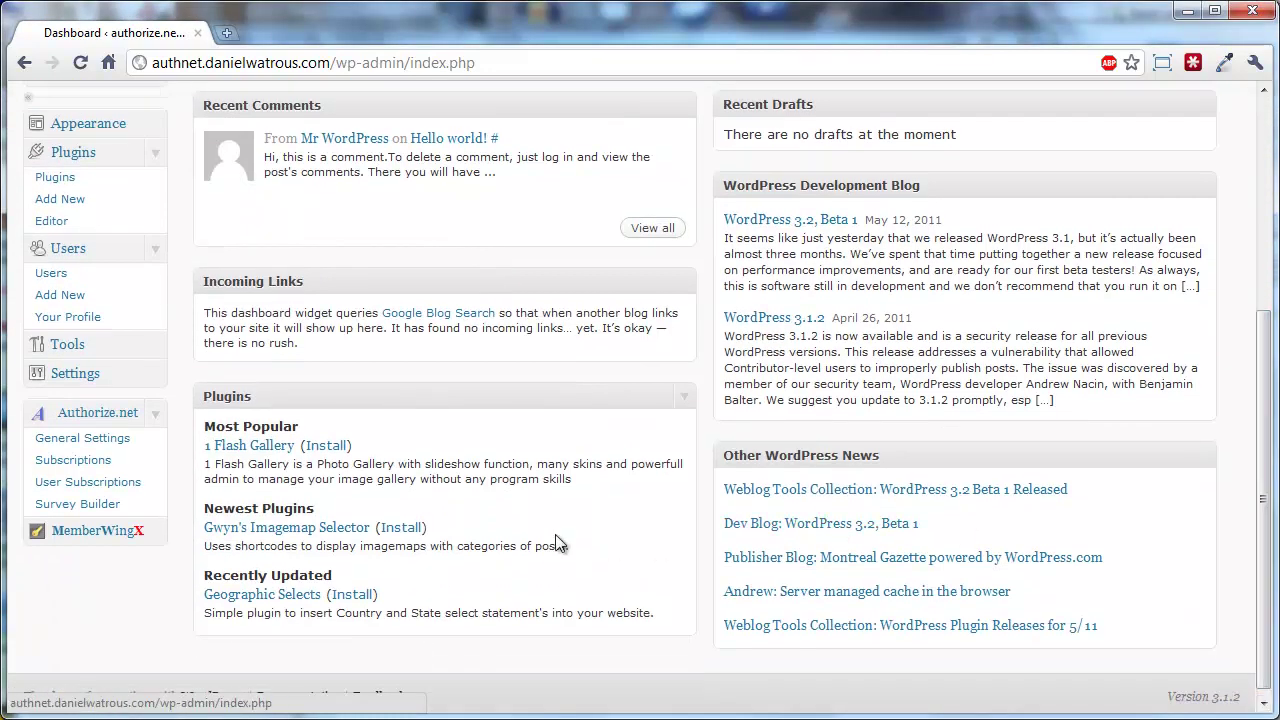
{"action": "left_click", "coordinate": [100, 507]}
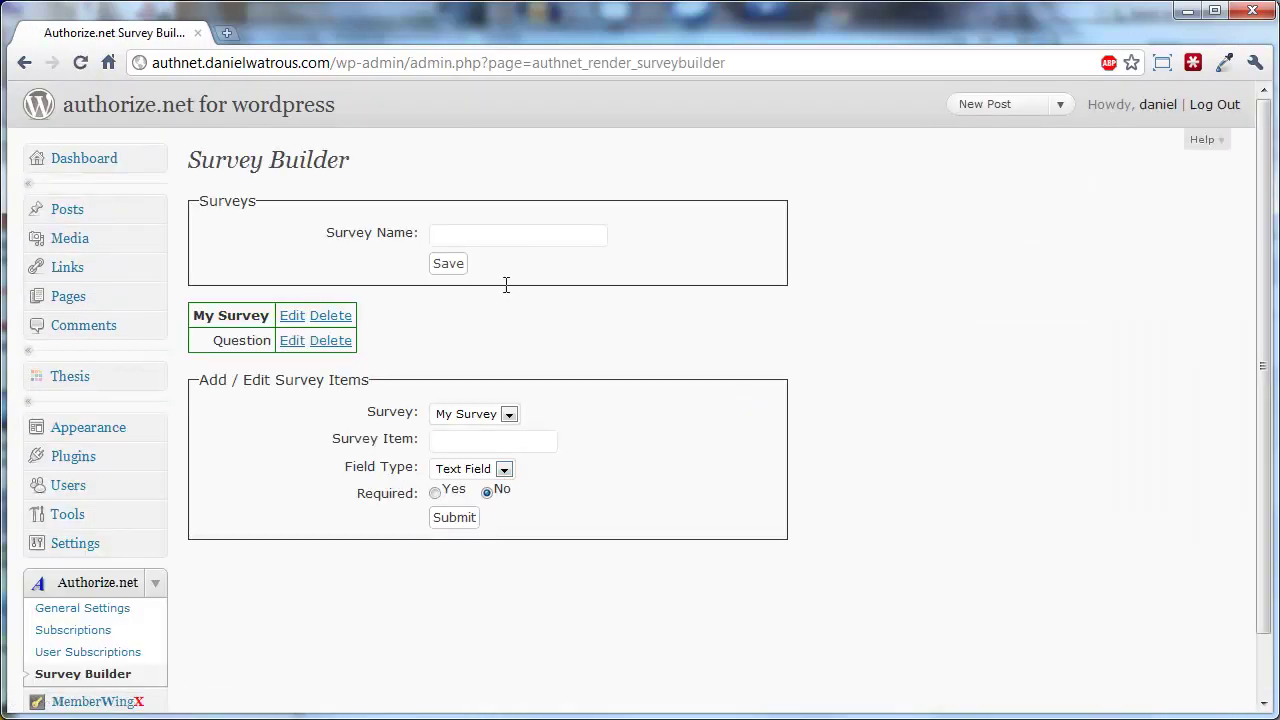
{"action": "left_click", "coordinate": [492, 235]}
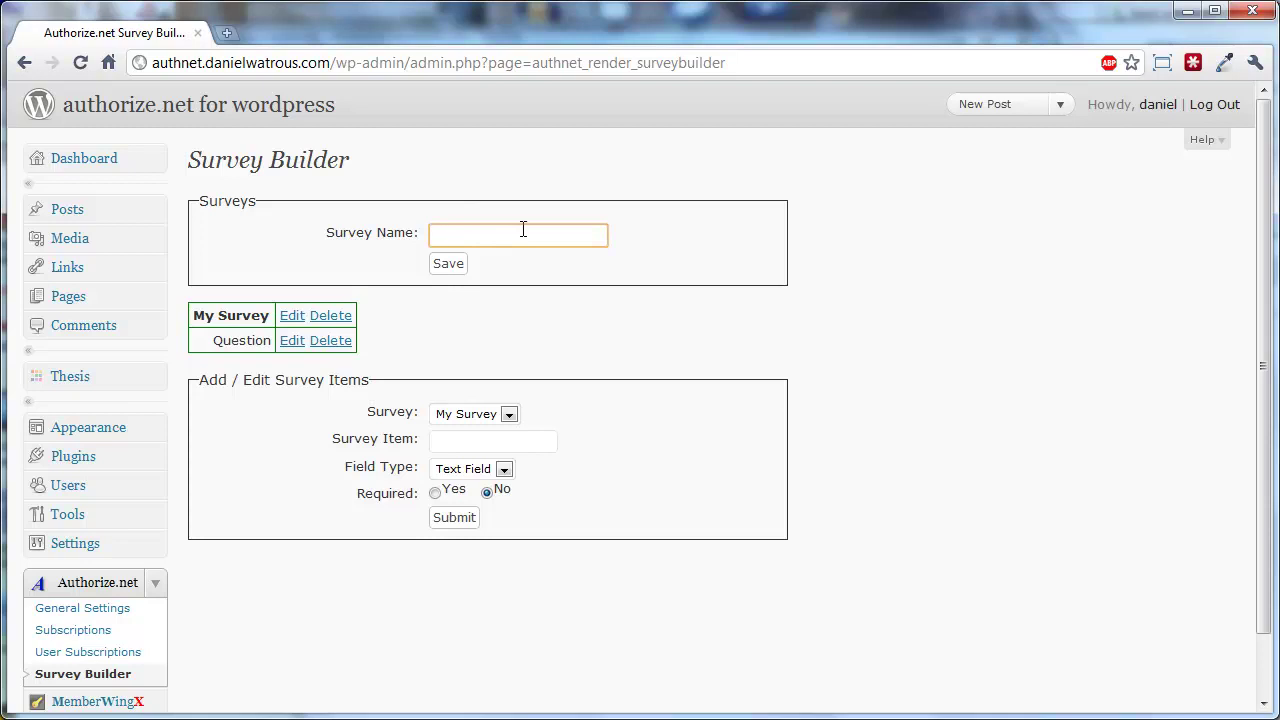
{"action": "type", "text": "Empl"}
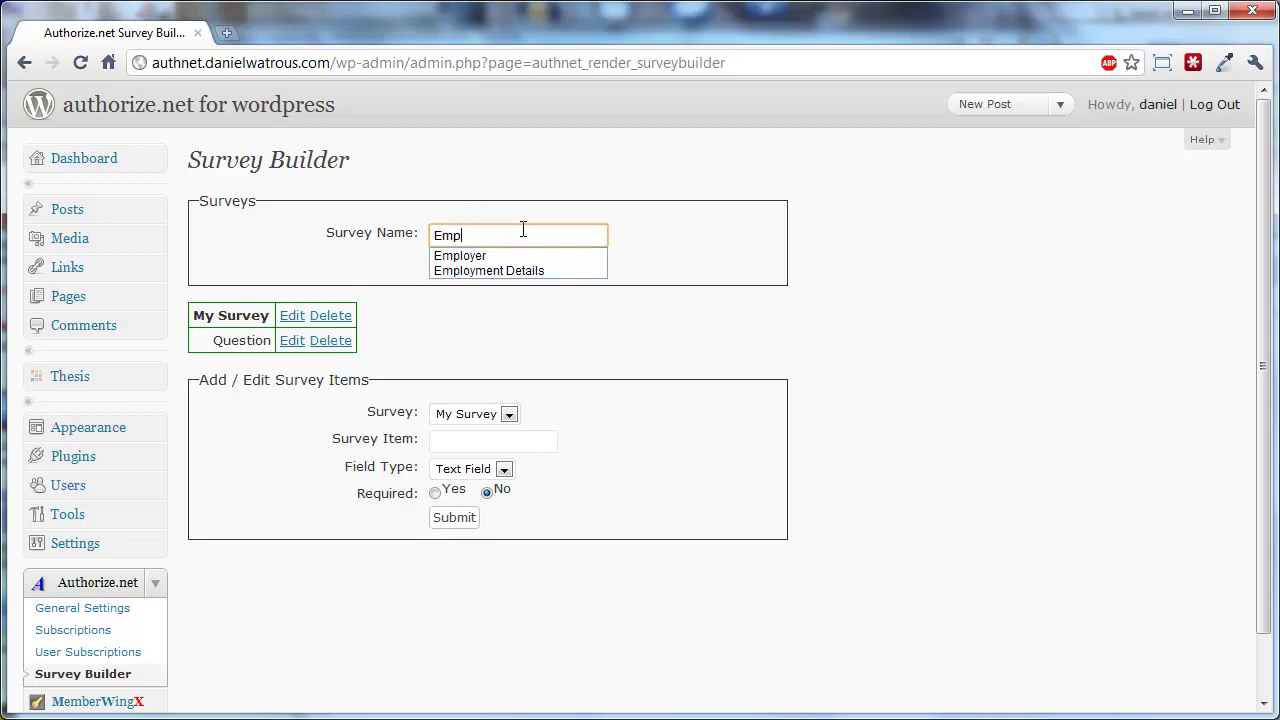
{"action": "key", "text": "Down"}
{"action": "key", "text": "Down"}
{"action": "key", "text": "Return"}
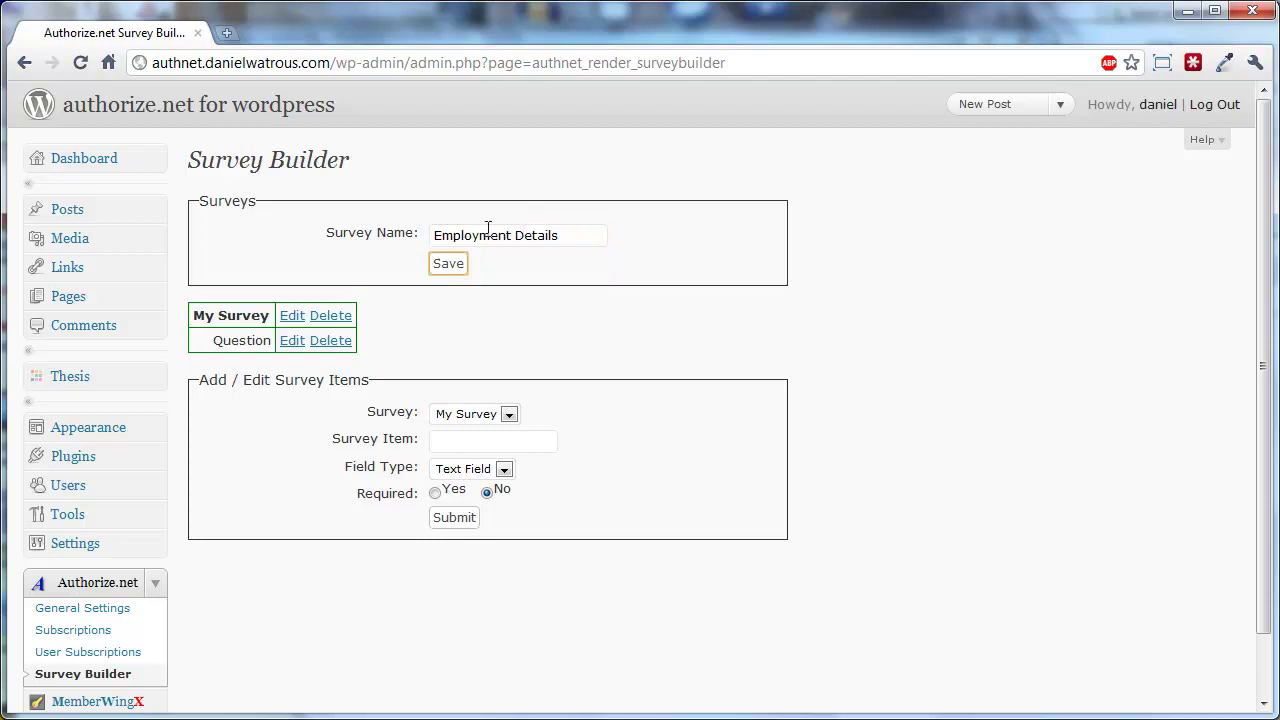
{"action": "left_click", "coordinate": [449, 265]}
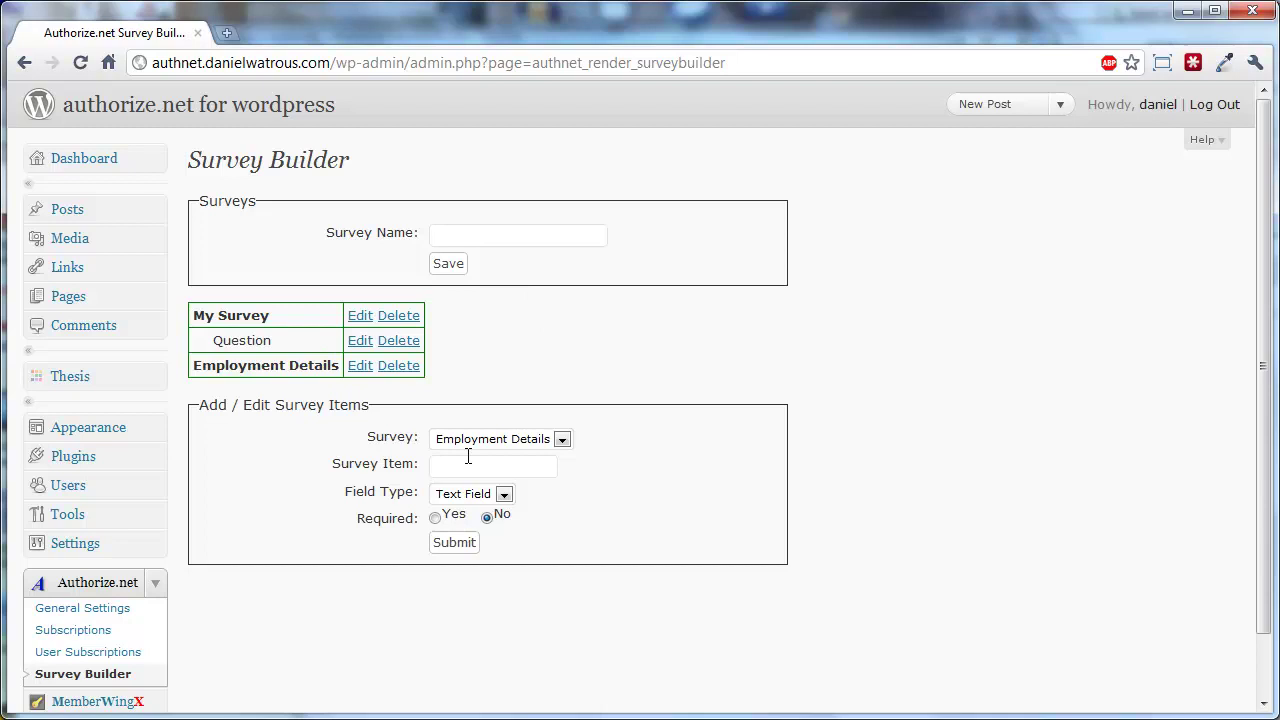
Step: Add a required text question named 'Employer' to Employment Details
{"action": "left_click", "coordinate": [438, 464]}
{"action": "type", "text": "Employer"}
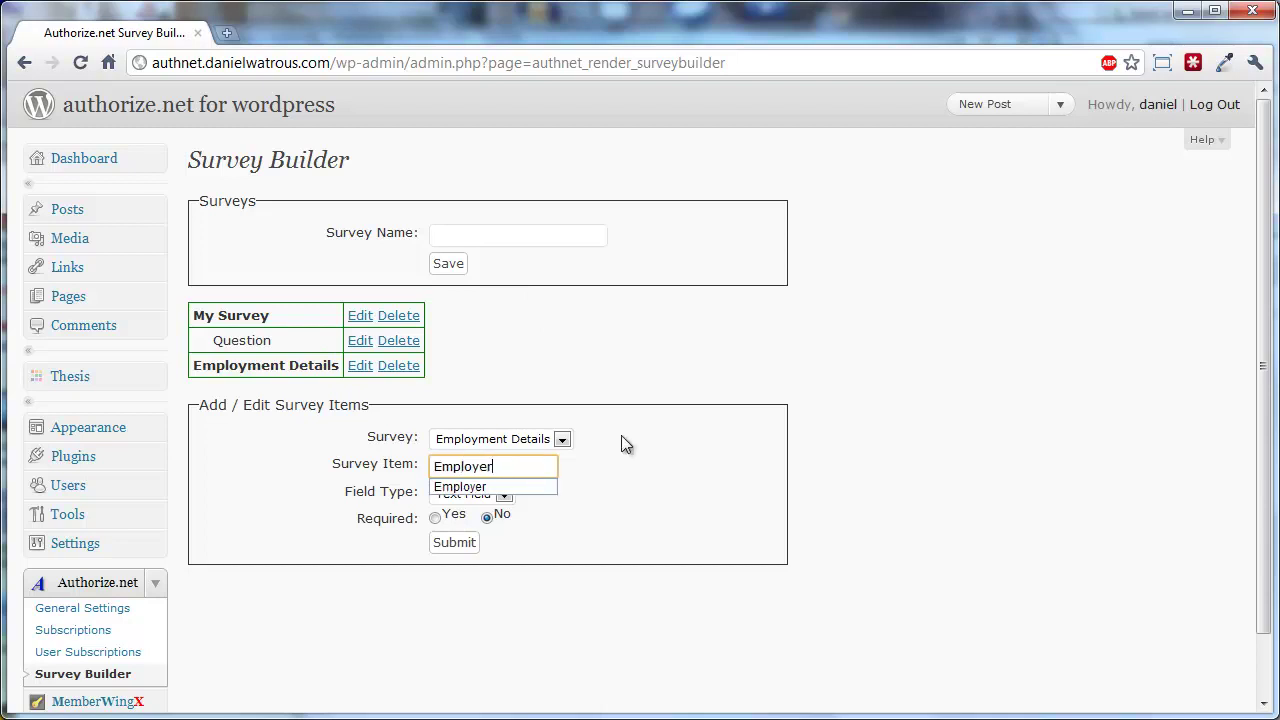
{"action": "key", "text": "Tab"}
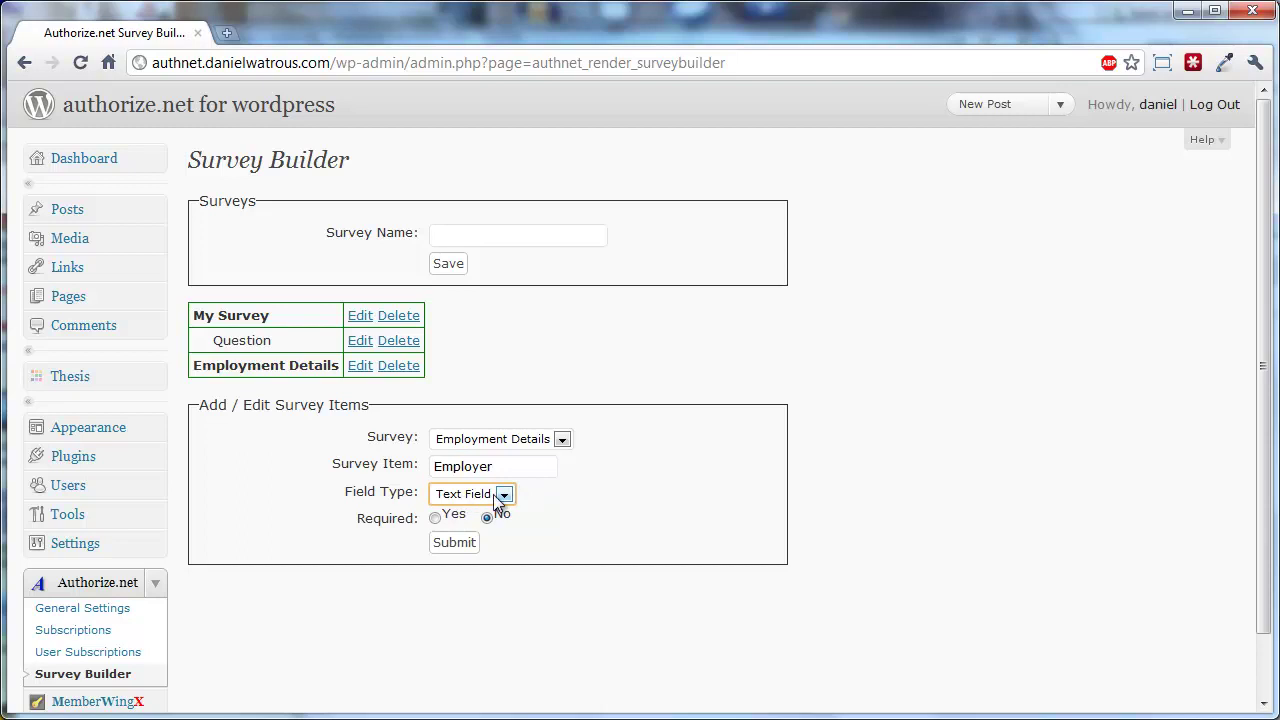
{"action": "left_click", "coordinate": [436, 517]}
{"action": "left_click", "coordinate": [455, 546]}
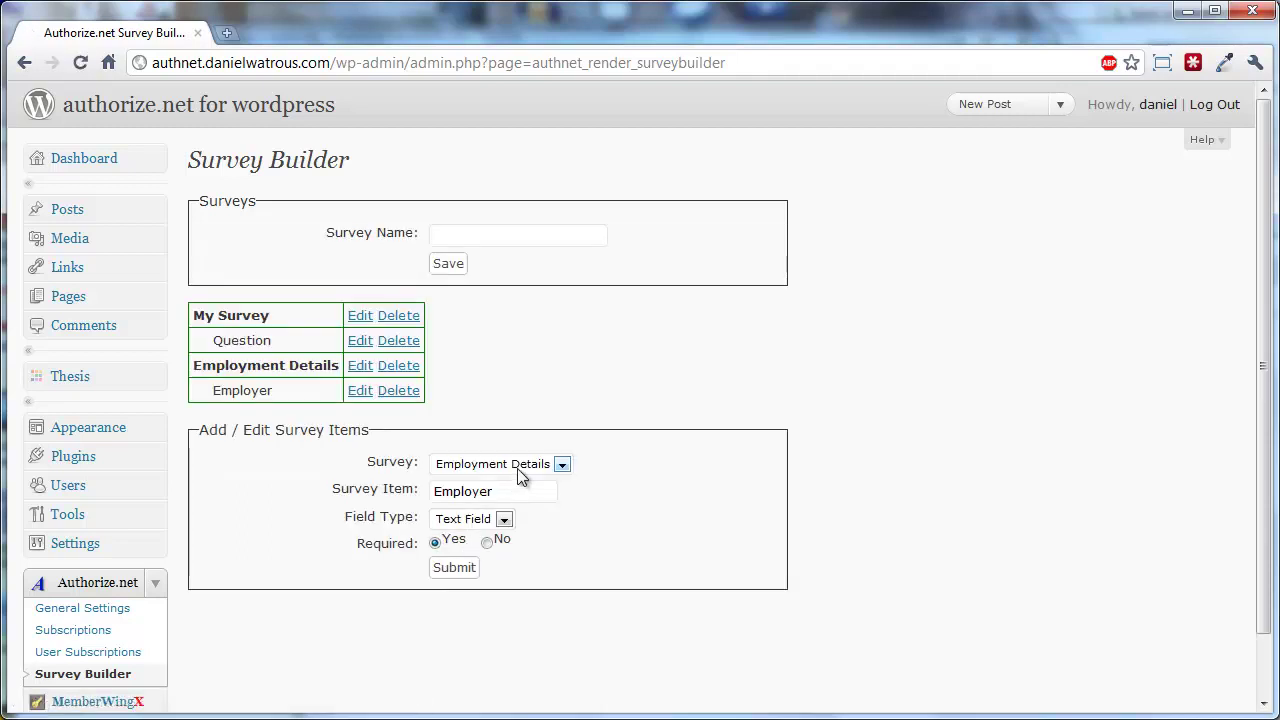
Step: Start a second question named 'Occupation' with the Select field type
{"action": "left_click_drag", "start_coordinate": [498, 490], "coordinate": [427, 490]}
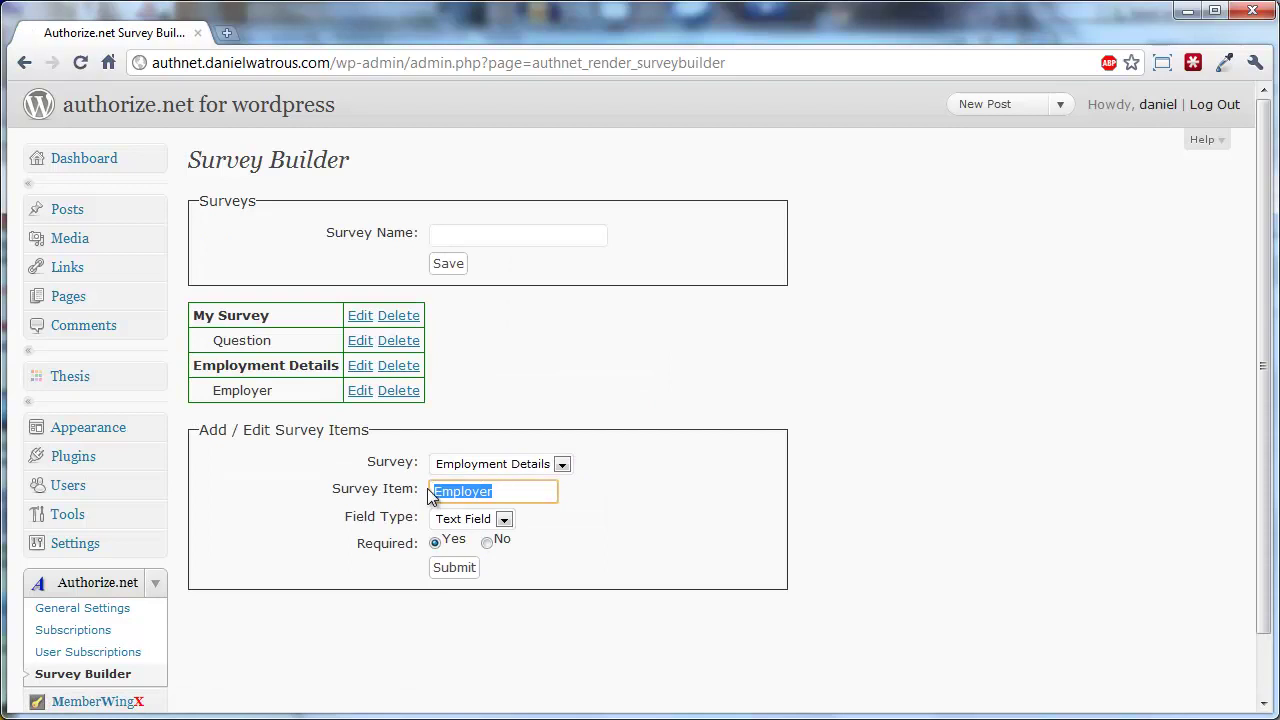
{"action": "type", "text": "Oc"}
{"action": "key", "text": "Down"}
{"action": "key", "text": "Tab"}
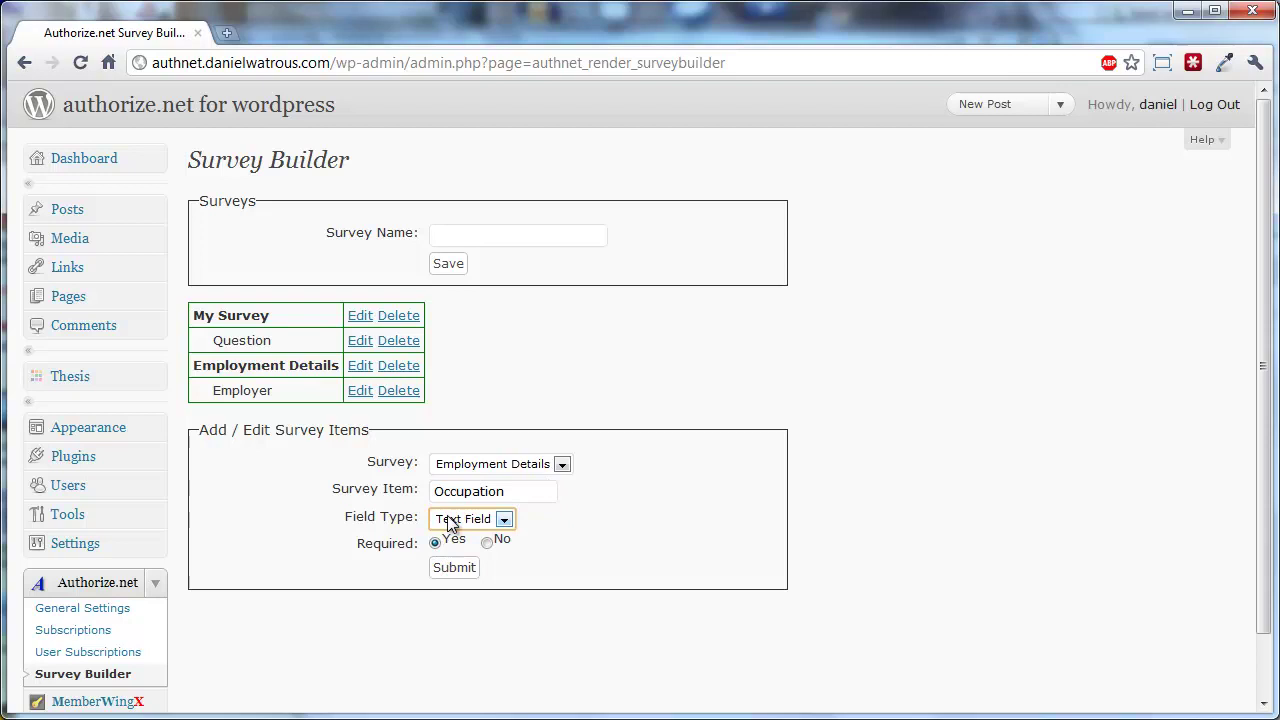
{"action": "left_click", "coordinate": [492, 522]}
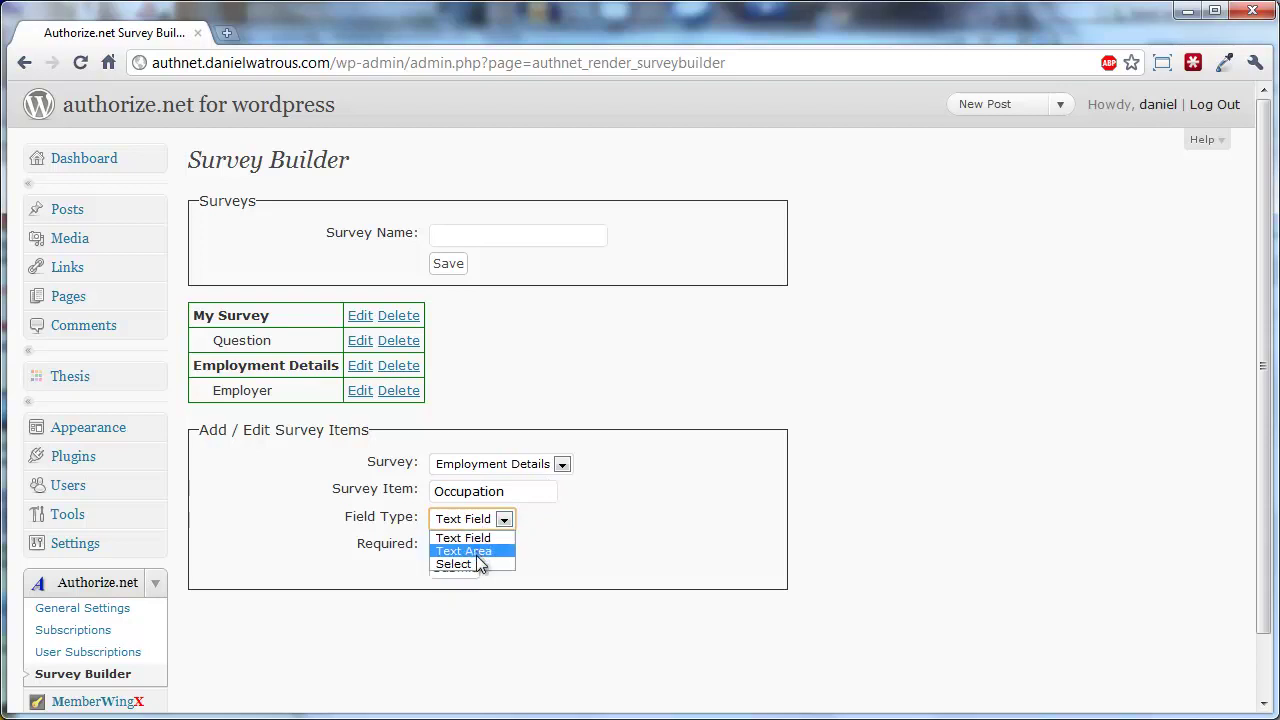
{"action": "left_click", "coordinate": [477, 565]}
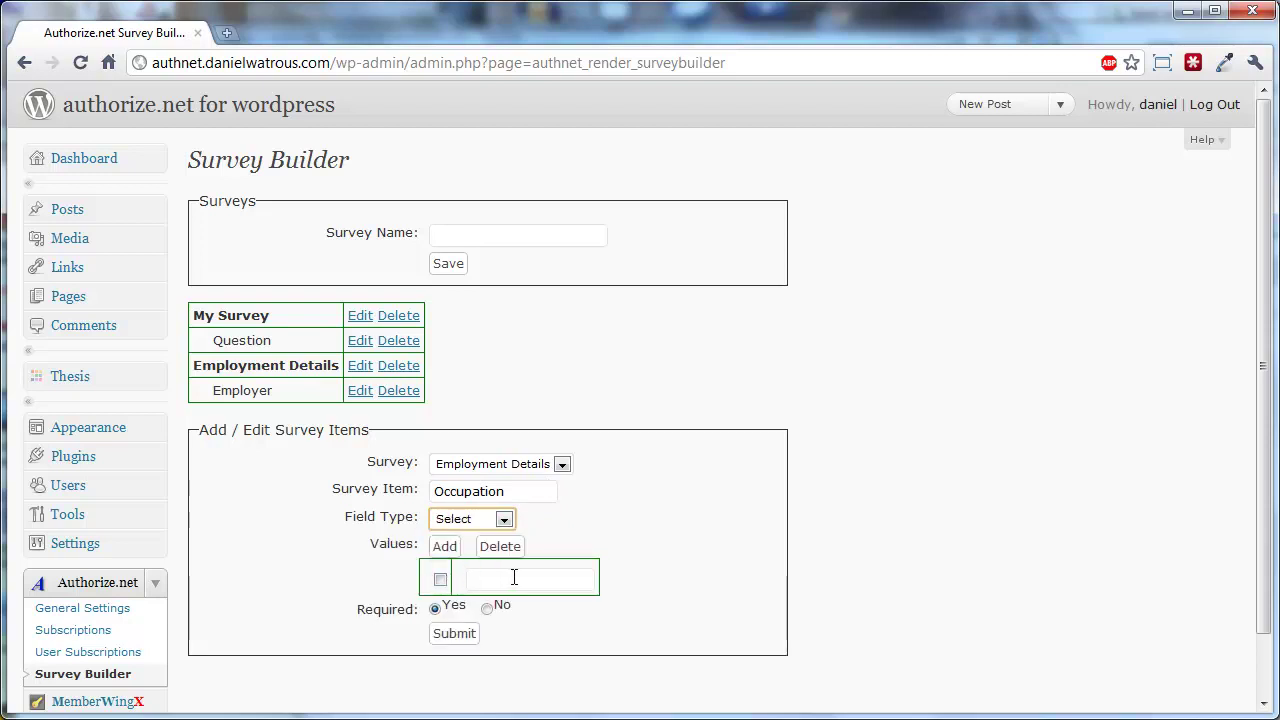
Step: Give Occupation the choices Engineering, Nursing and Sales, and submit it
{"action": "left_click", "coordinate": [545, 578]}
{"action": "left_click", "coordinate": [447, 547]}
{"action": "left_click", "coordinate": [447, 547]}
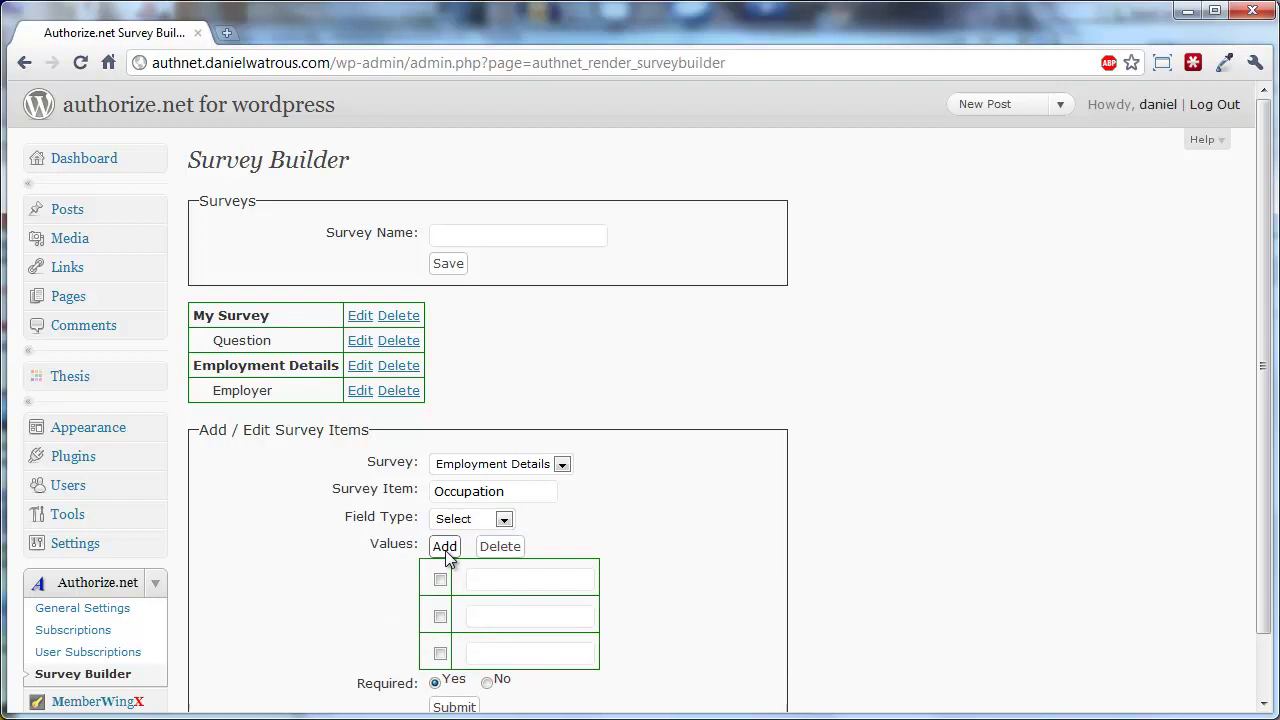
{"action": "left_click", "coordinate": [529, 584]}
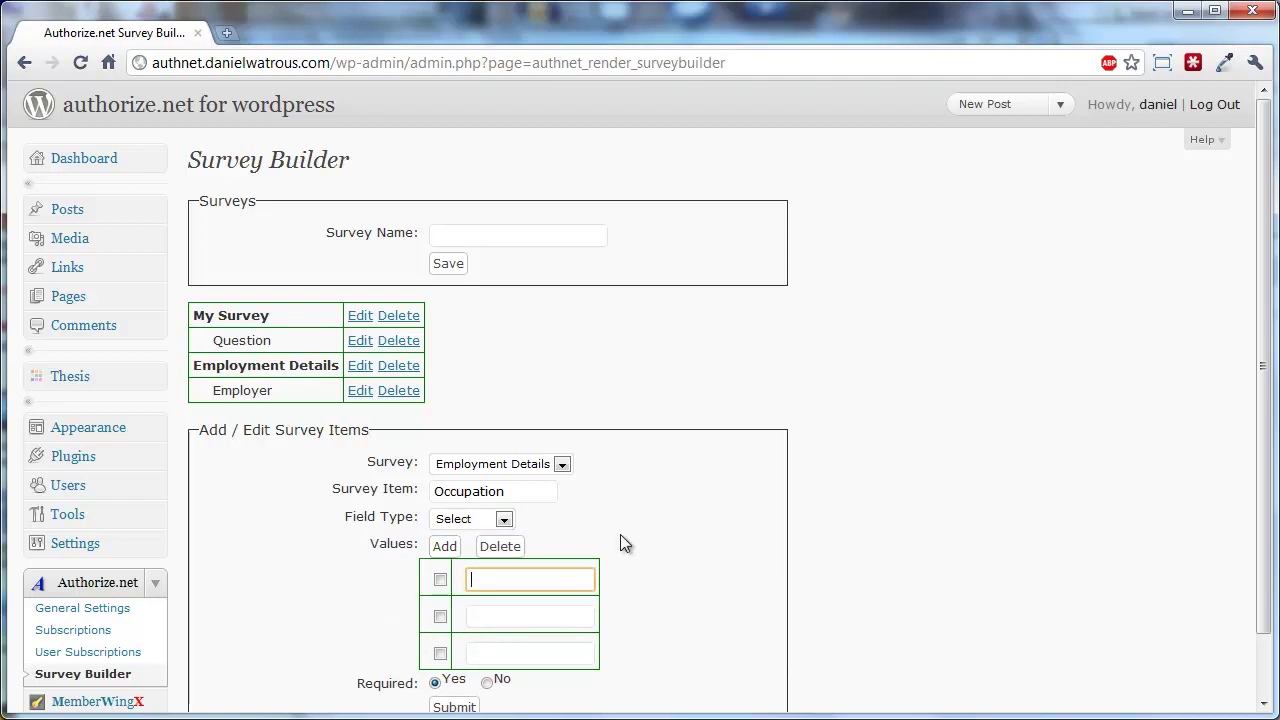
{"action": "type", "text": "Engineering"}
{"action": "key", "text": "Tab"}
{"action": "key", "text": "Tab"}
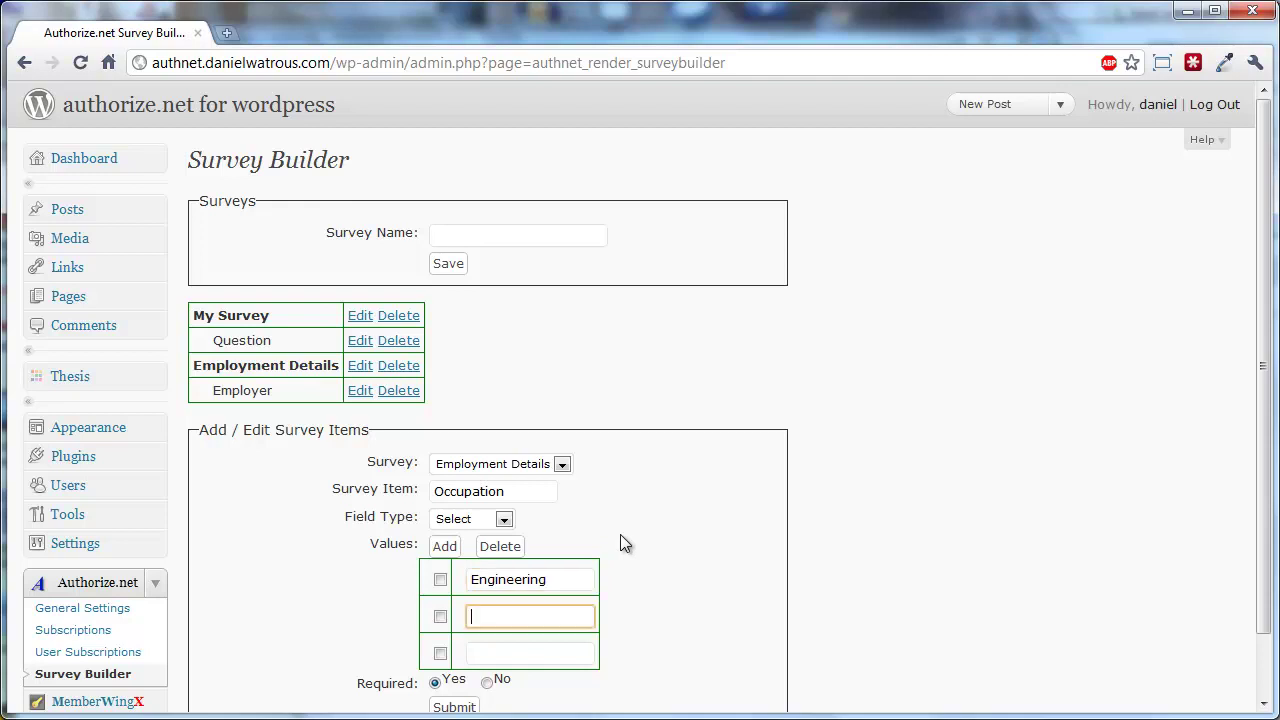
{"action": "type", "text": "Nursing"}
{"action": "key", "text": "Tab"}
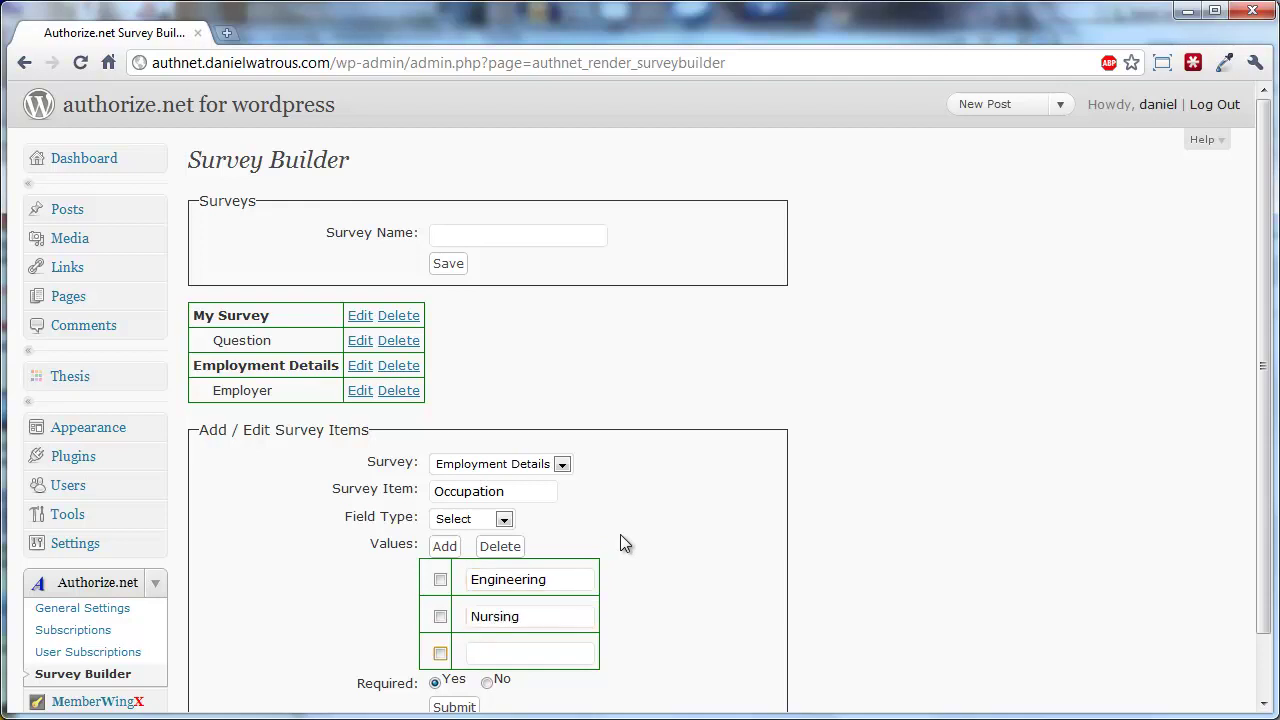
{"action": "key", "text": "Tab"}
{"action": "type", "text": "Sales"}
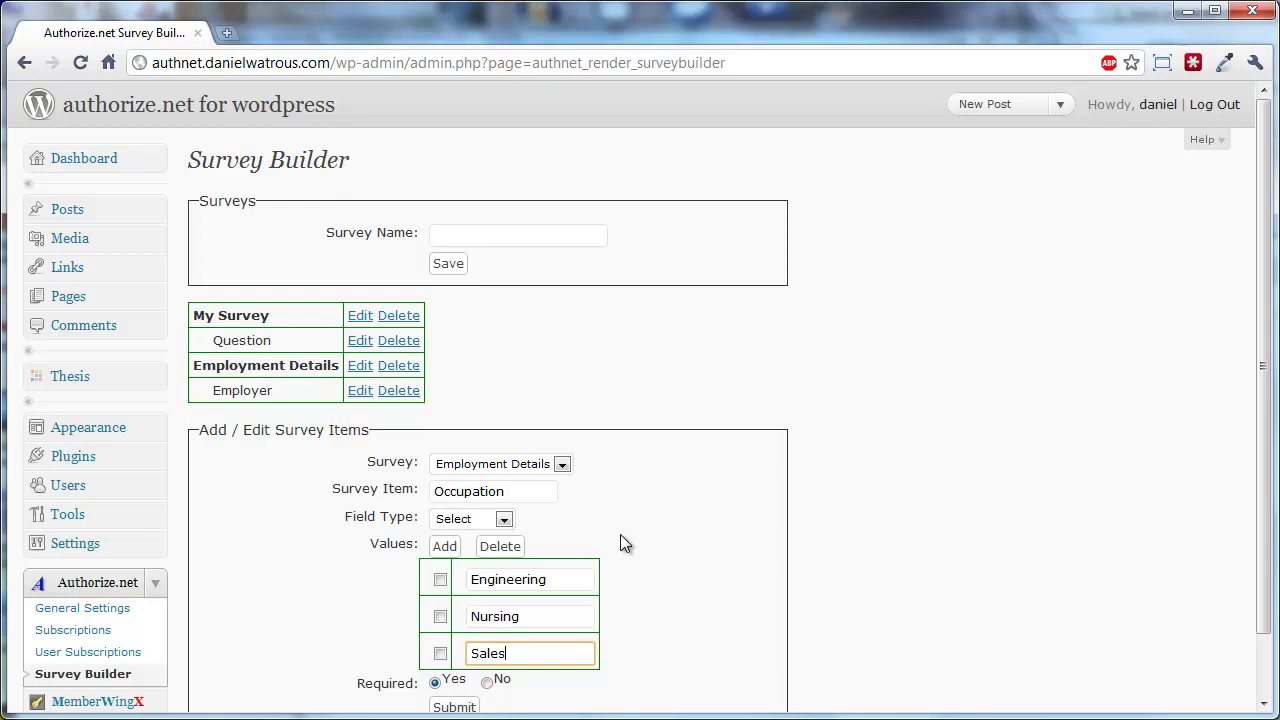
{"action": "scroll", "coordinate": [560, 556], "scroll_direction": "down", "scroll_amount": 1}
{"action": "left_click", "coordinate": [455, 637]}
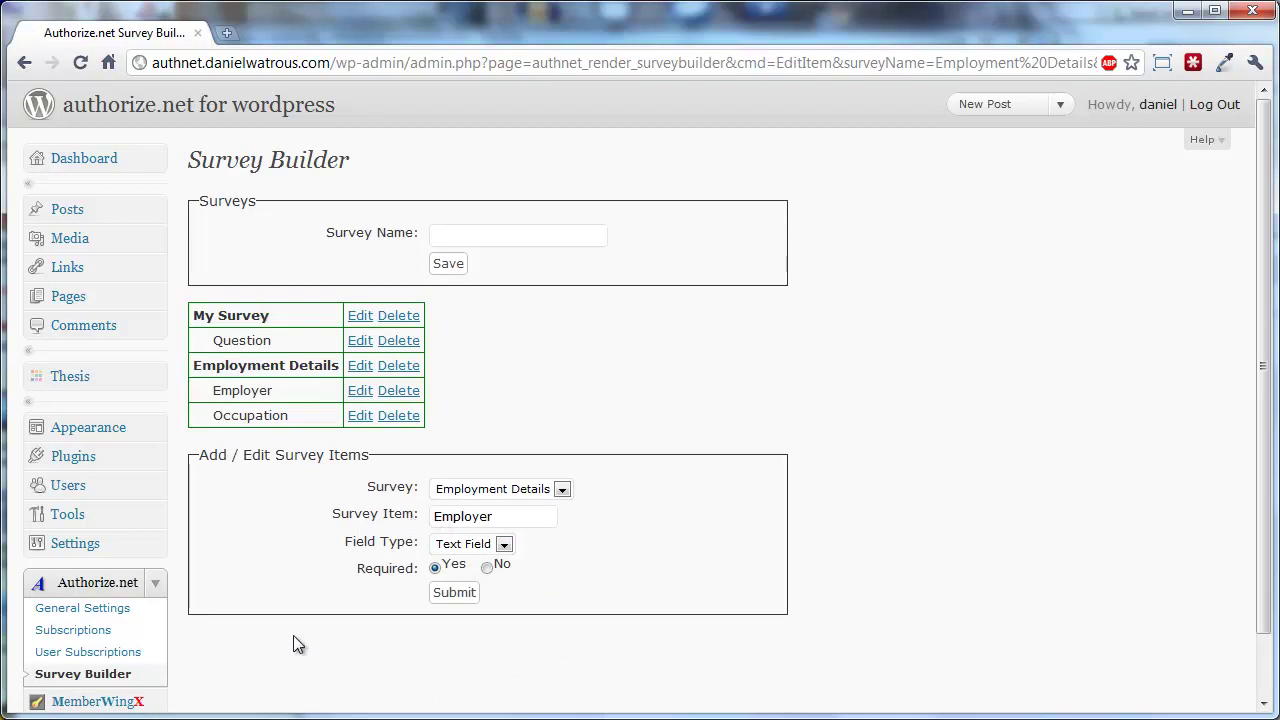
Step: Start a 'Career Builder Program' subscription that uses the Employment Details survey
{"action": "left_click", "coordinate": [78, 630]}
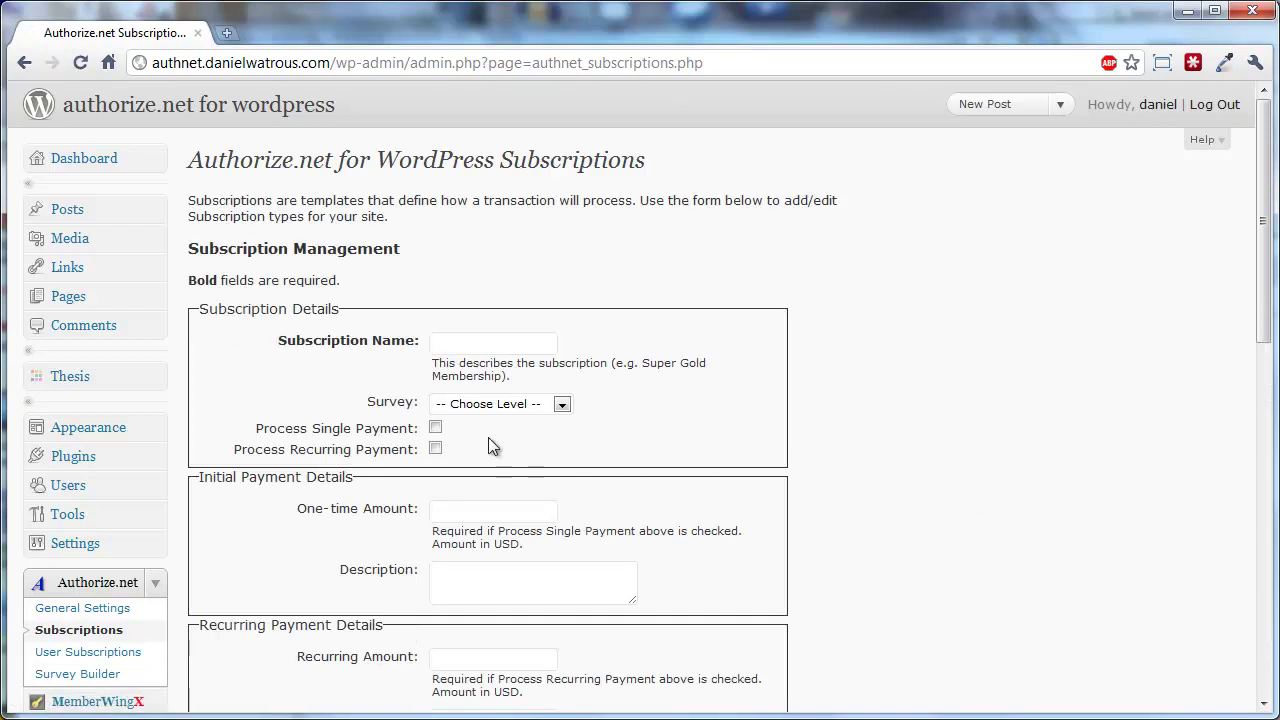
{"action": "left_click", "coordinate": [481, 410]}
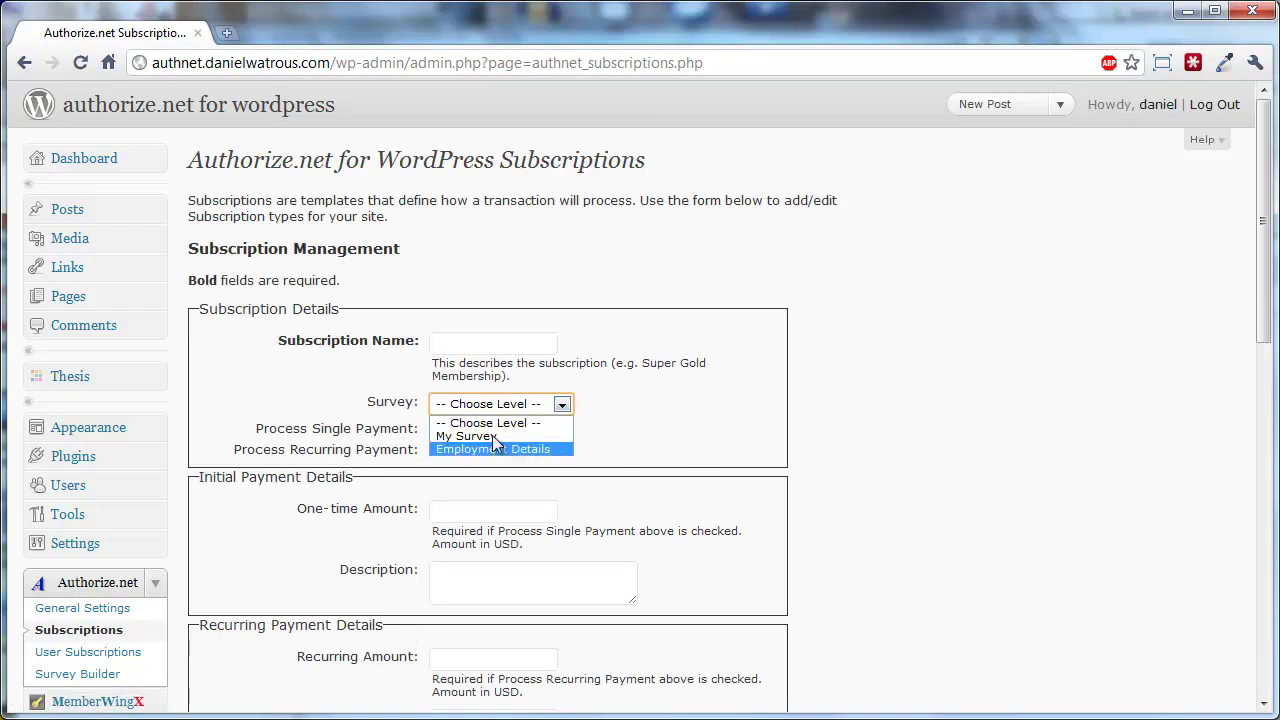
{"action": "left_click", "coordinate": [563, 404]}
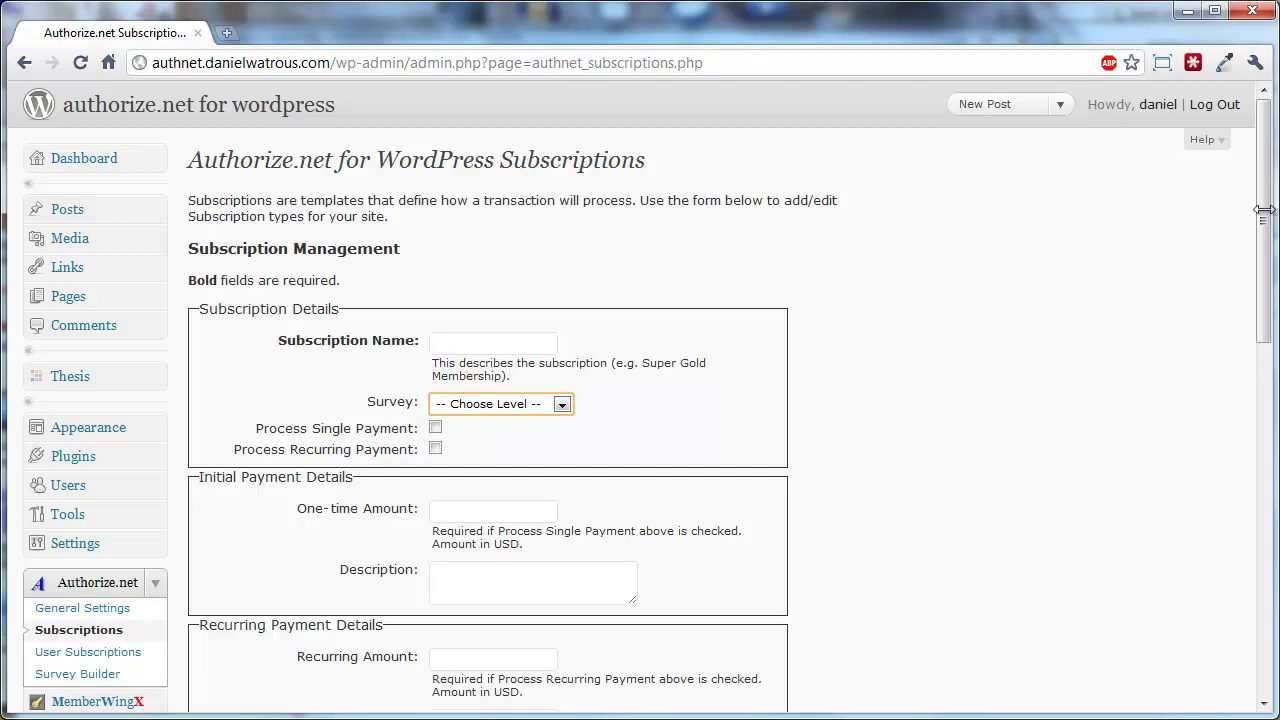
{"action": "left_click", "coordinate": [512, 343]}
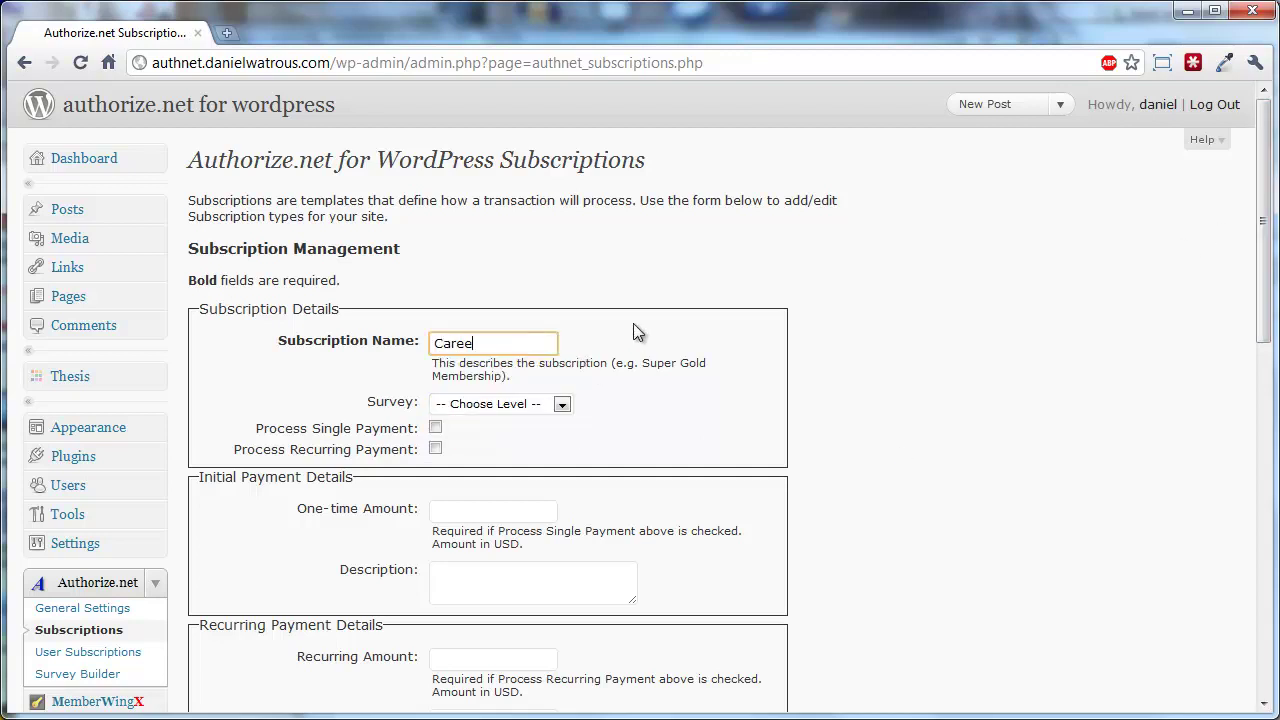
{"action": "type", "text": "Career Builder Prog"}
{"action": "type", "text": "ram"}
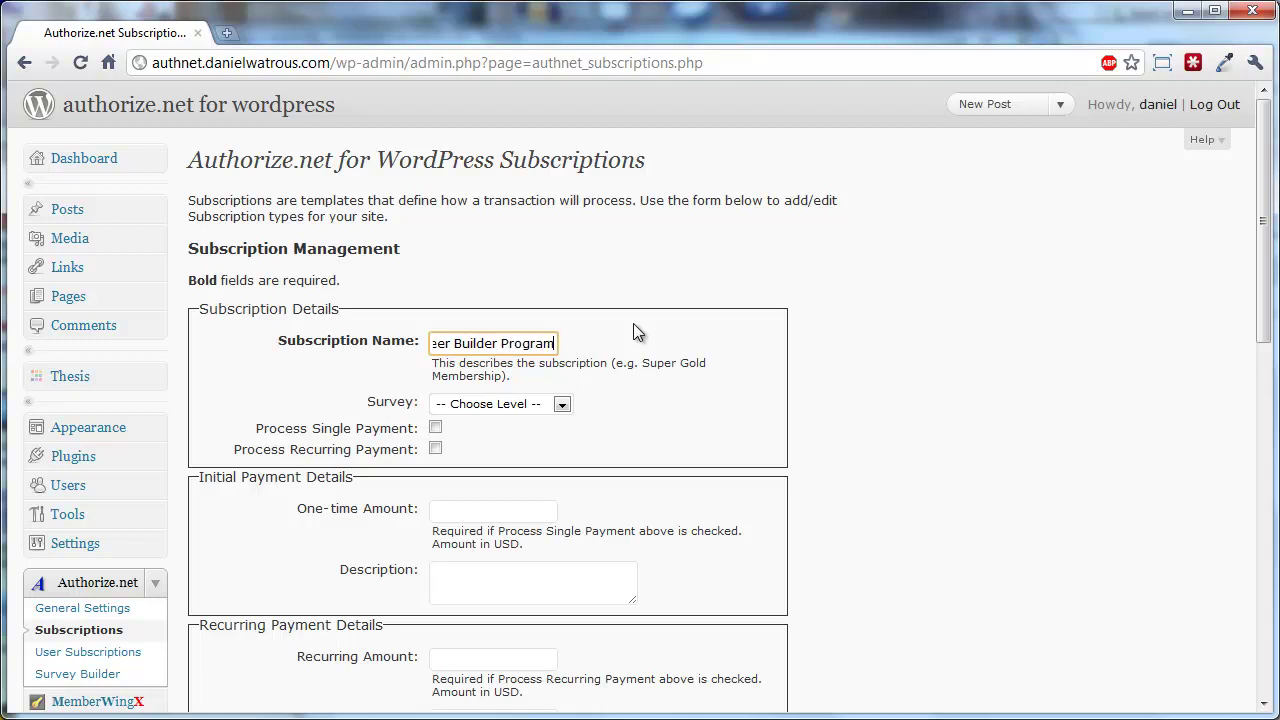
{"action": "left_click", "coordinate": [520, 408]}
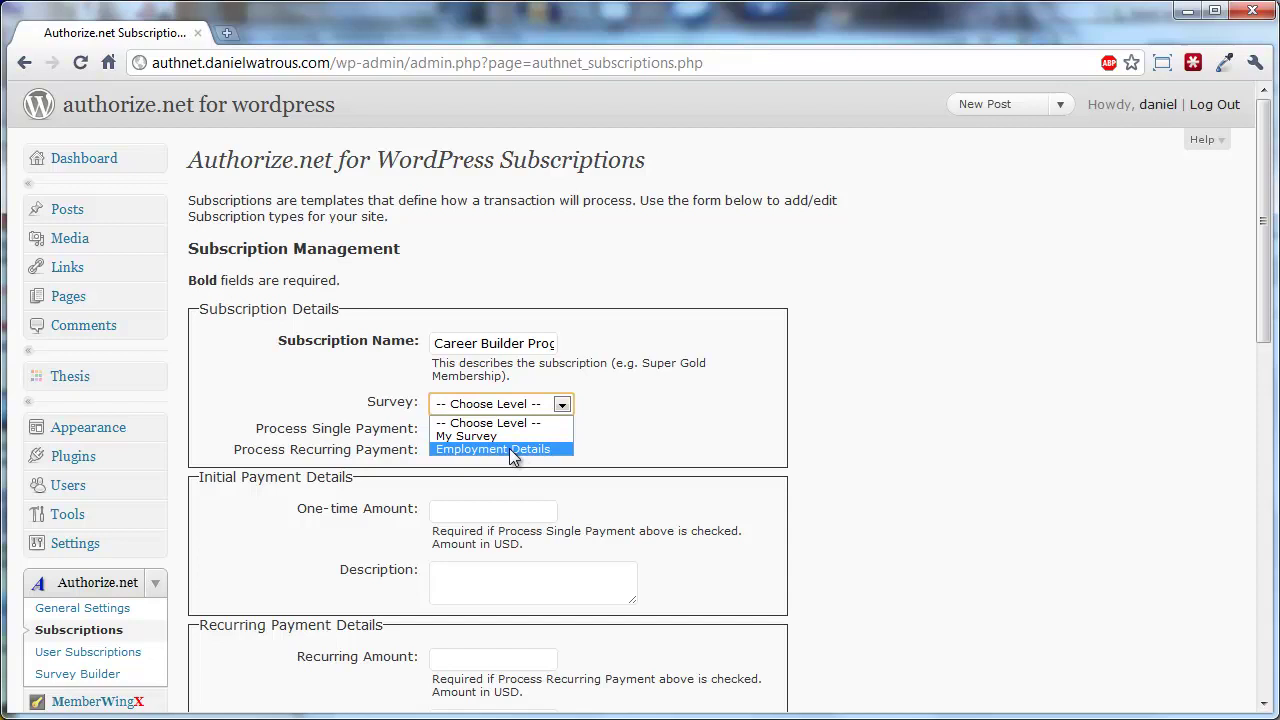
{"action": "left_click", "coordinate": [513, 450]}
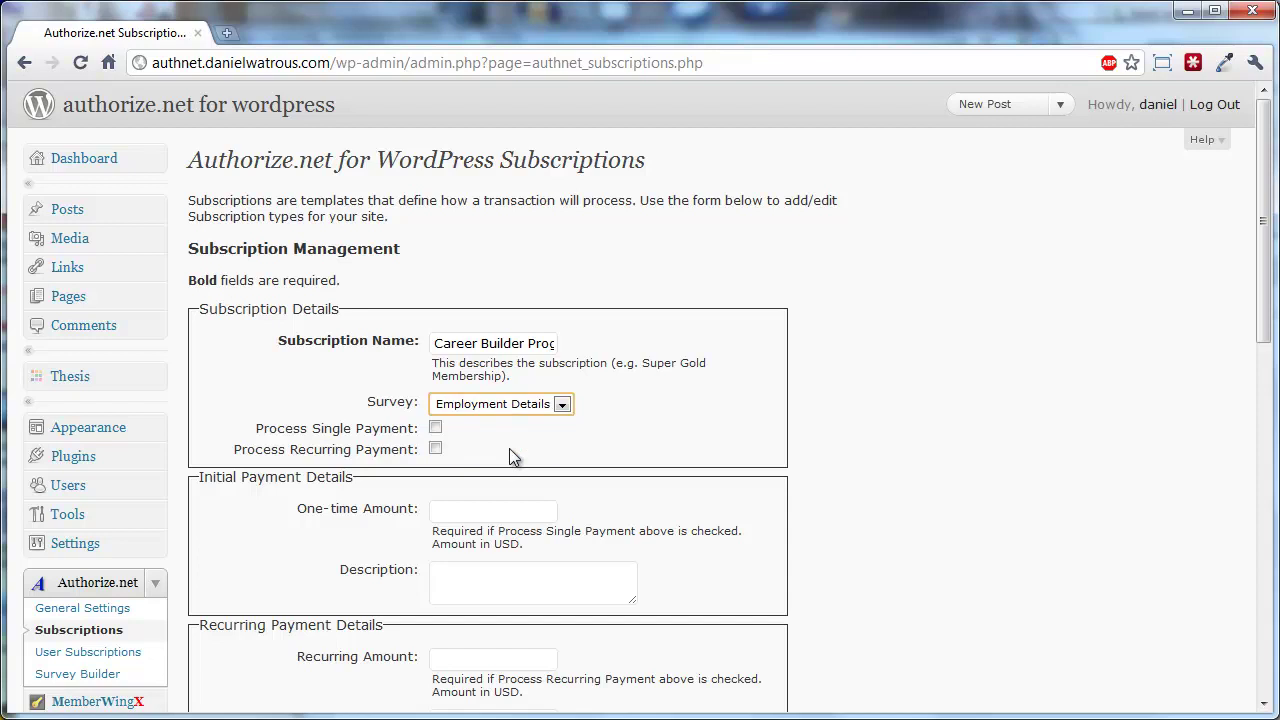
Step: Add a single $1 payment described 'Learn to grow your career', then submit
{"action": "left_click", "coordinate": [436, 429]}
{"action": "left_click", "coordinate": [480, 514]}
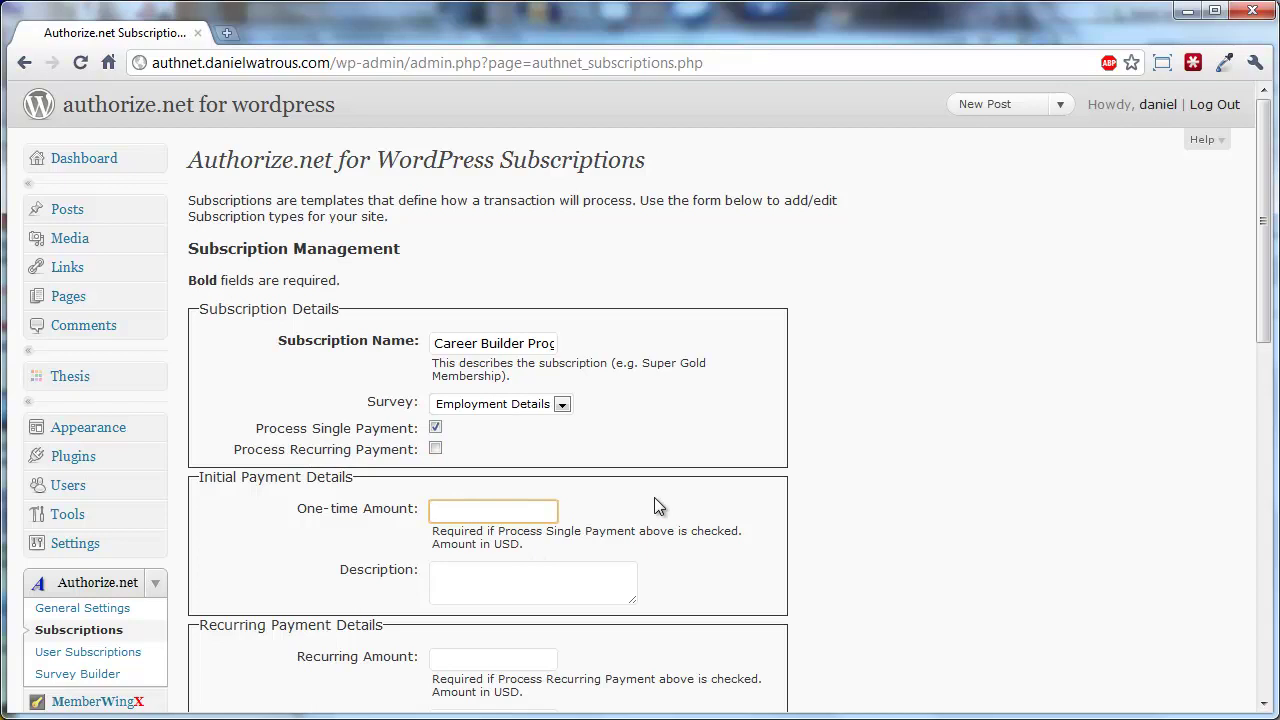
{"action": "type", "text": "1"}
{"action": "key", "text": "Tab"}
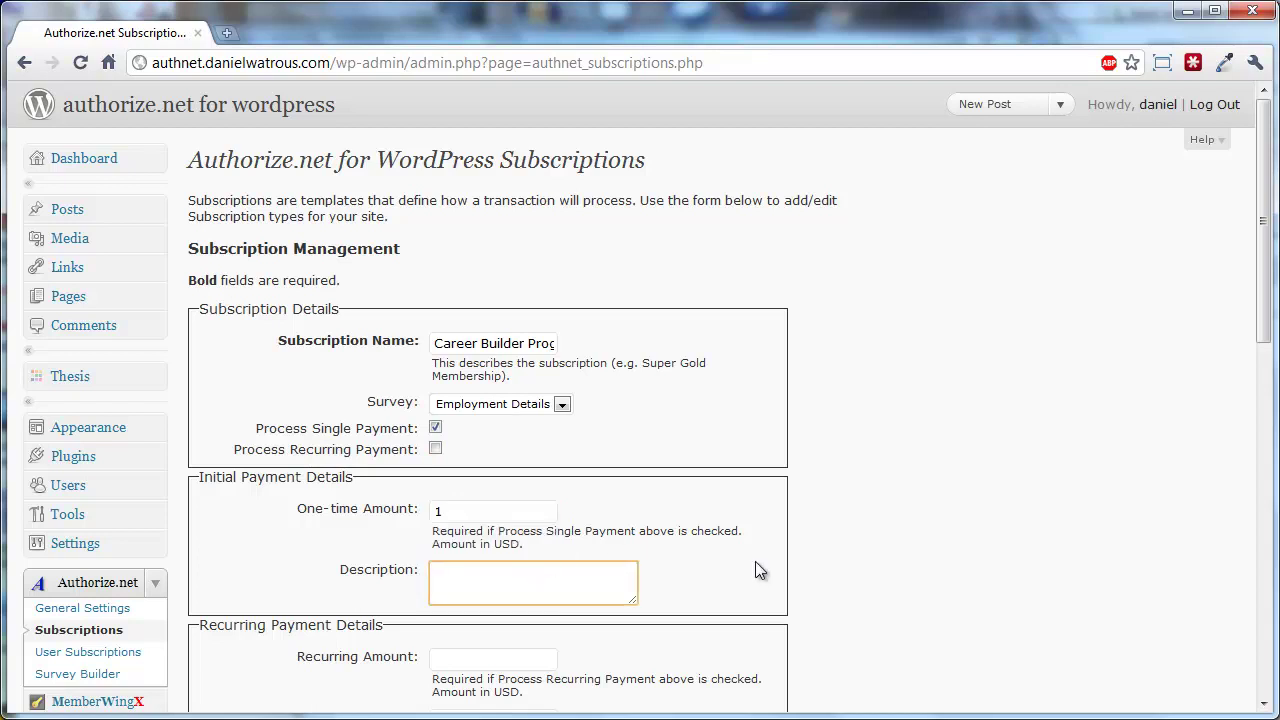
{"action": "type", "text": "Learn to grow your career"}
{"action": "scroll", "coordinate": [756, 562], "scroll_direction": "down", "scroll_amount": 6}
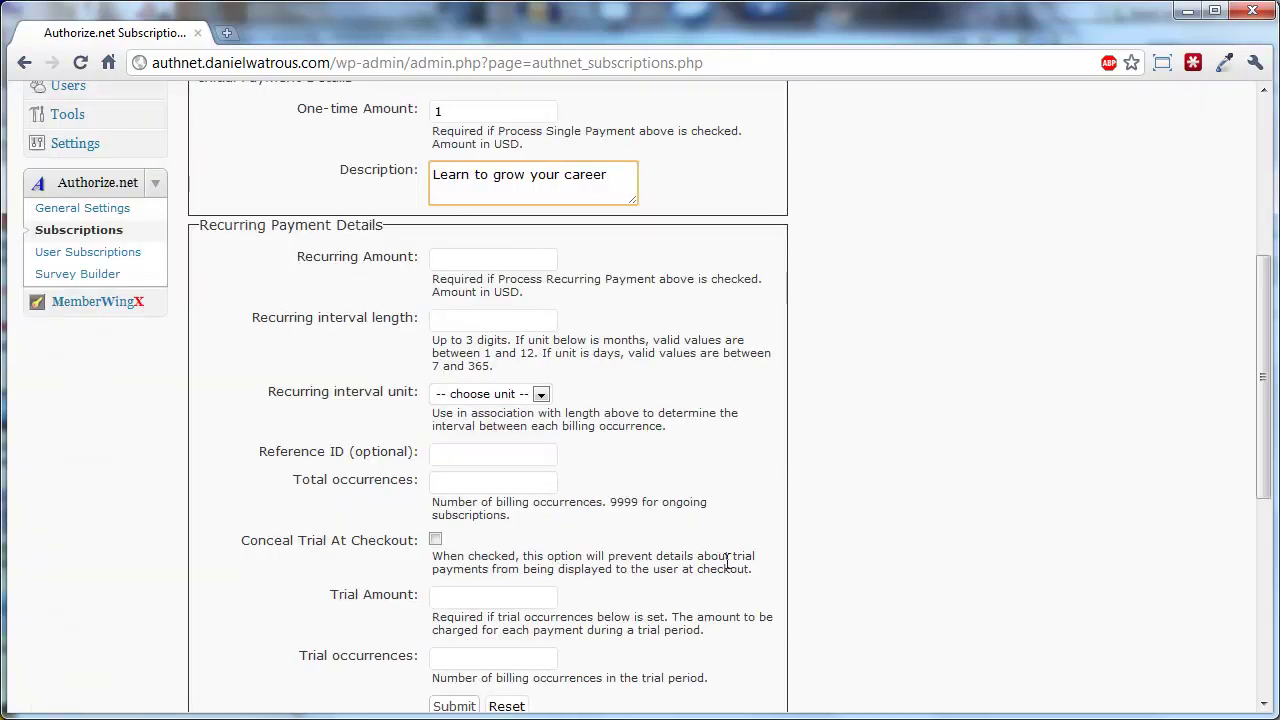
{"action": "left_click", "coordinate": [454, 410]}
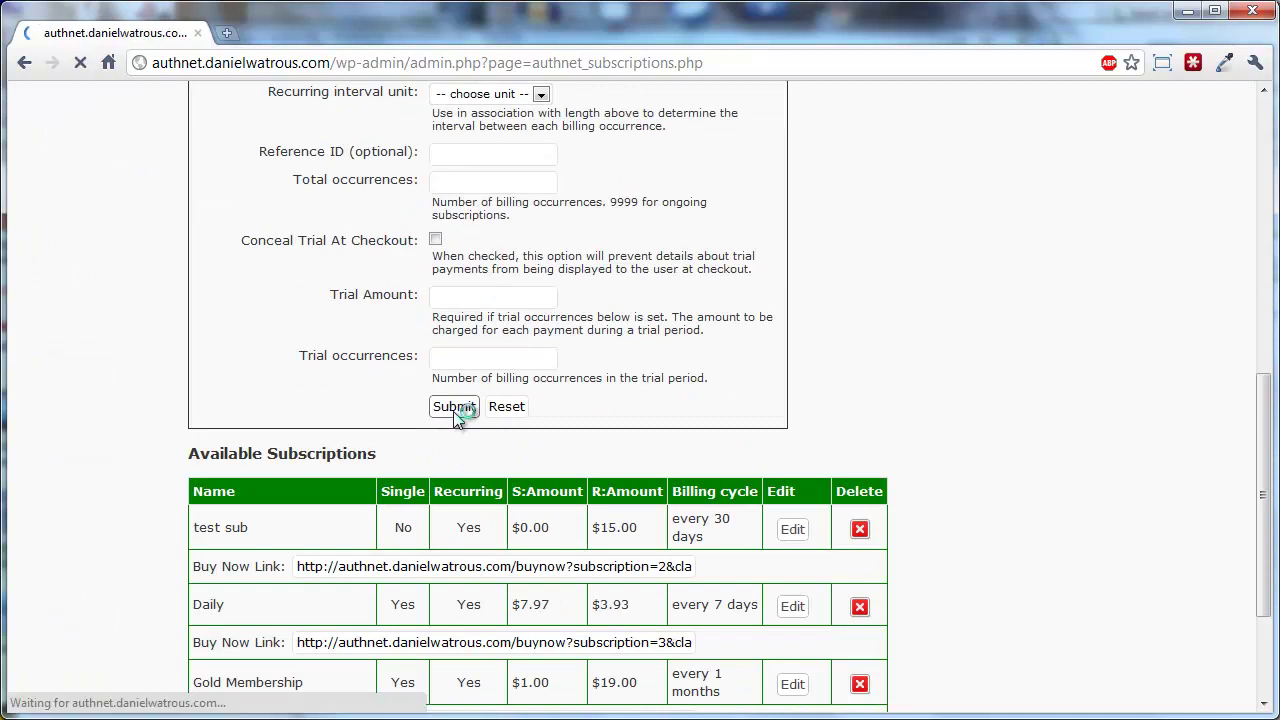
{"action": "left_click_drag", "start_coordinate": [1264, 383], "coordinate": [1261, 600]}
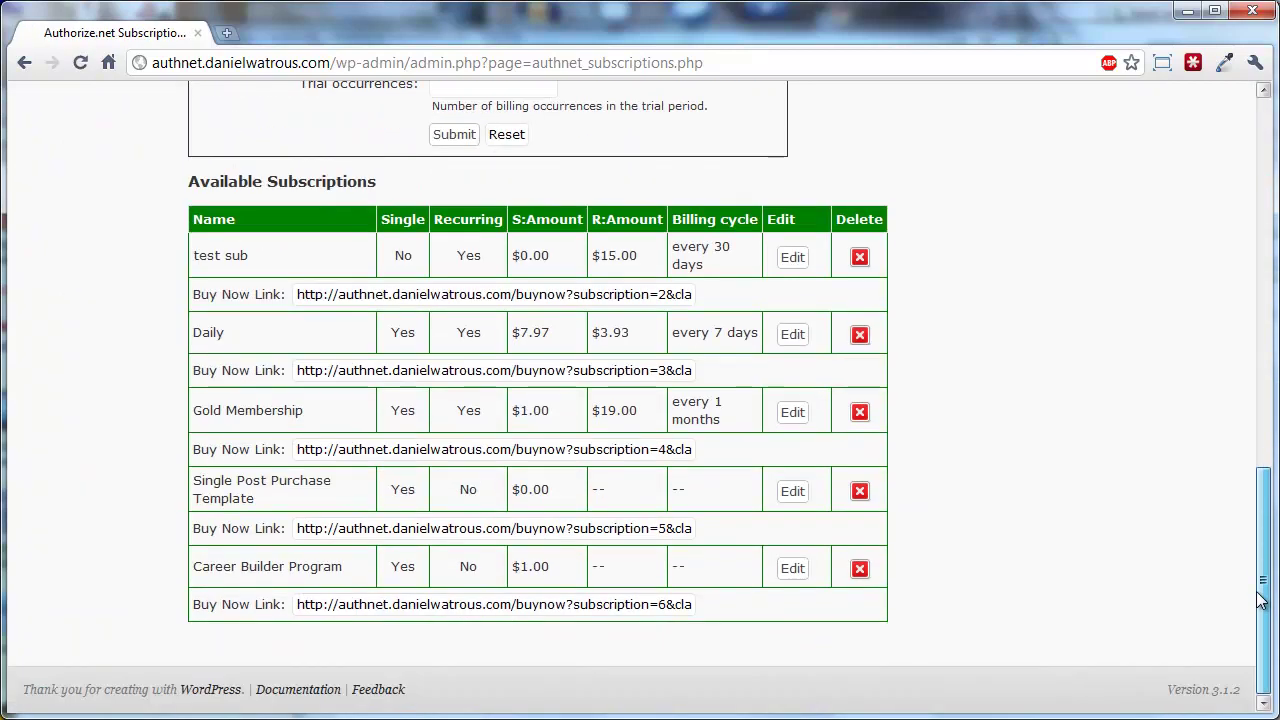
{"action": "left_click", "coordinate": [411, 606]}
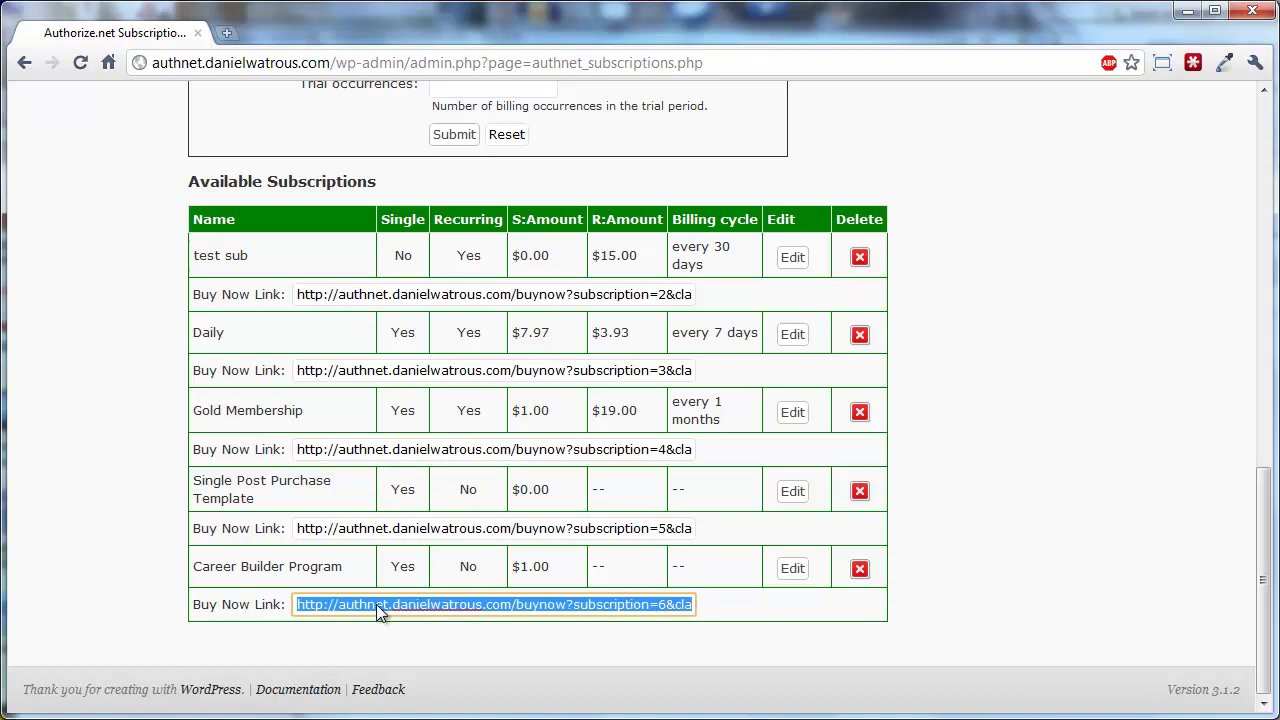
Step: Open the Career Builder Program buy-now link in a new tab
{"action": "right_click", "coordinate": [377, 606]}
{"action": "left_click", "coordinate": [451, 692]}
{"action": "left_click", "coordinate": [227, 33]}
{"action": "key", "text": "ctrl+v"}
{"action": "key", "text": "Return"}
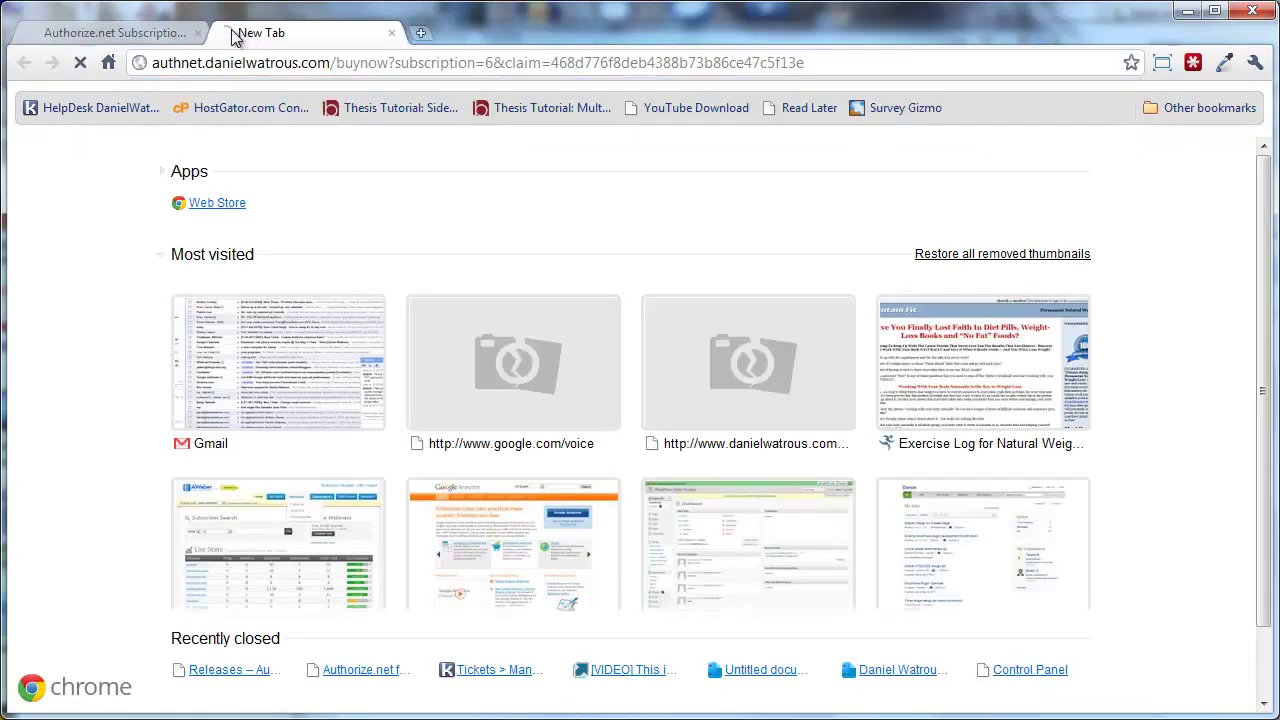
{"action": "left_click_drag", "start_coordinate": [1262, 185], "coordinate": [1262, 388]}
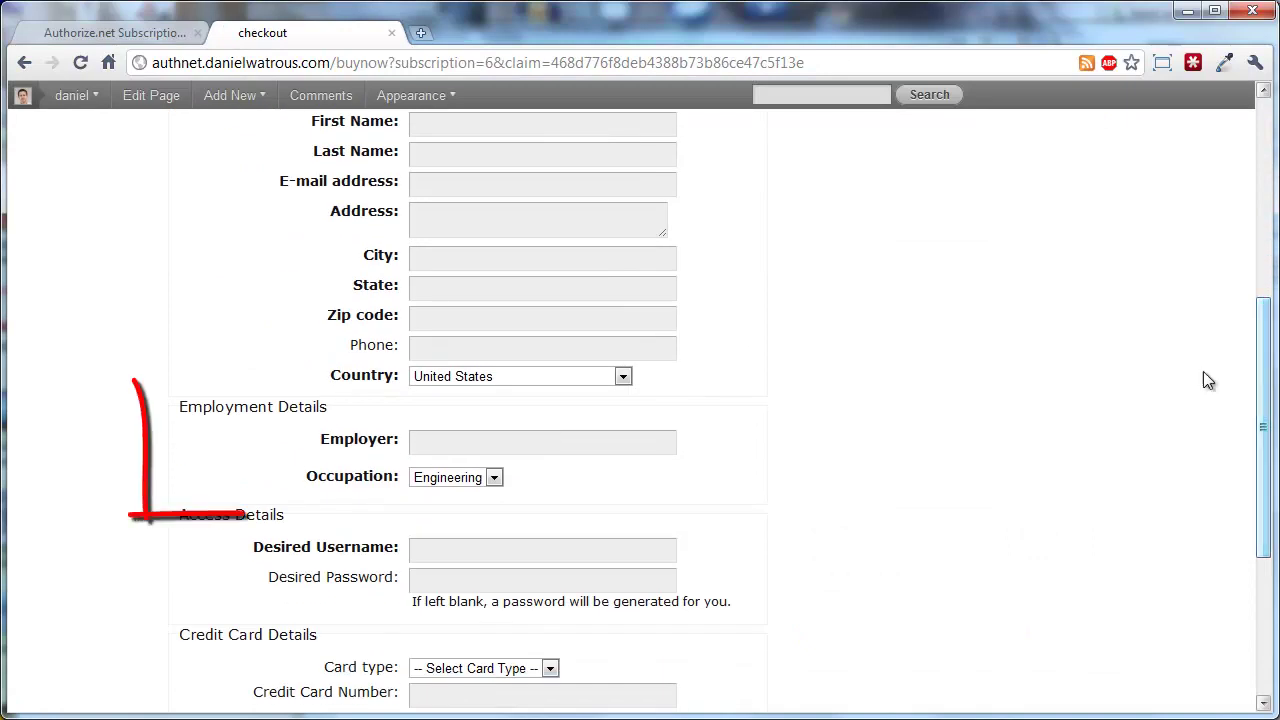
Step: Test the Occupation dropdown (Nursing, then Engineering), then return to the subscriptions tab
{"action": "left_click", "coordinate": [420, 439]}
{"action": "left_click", "coordinate": [492, 478]}
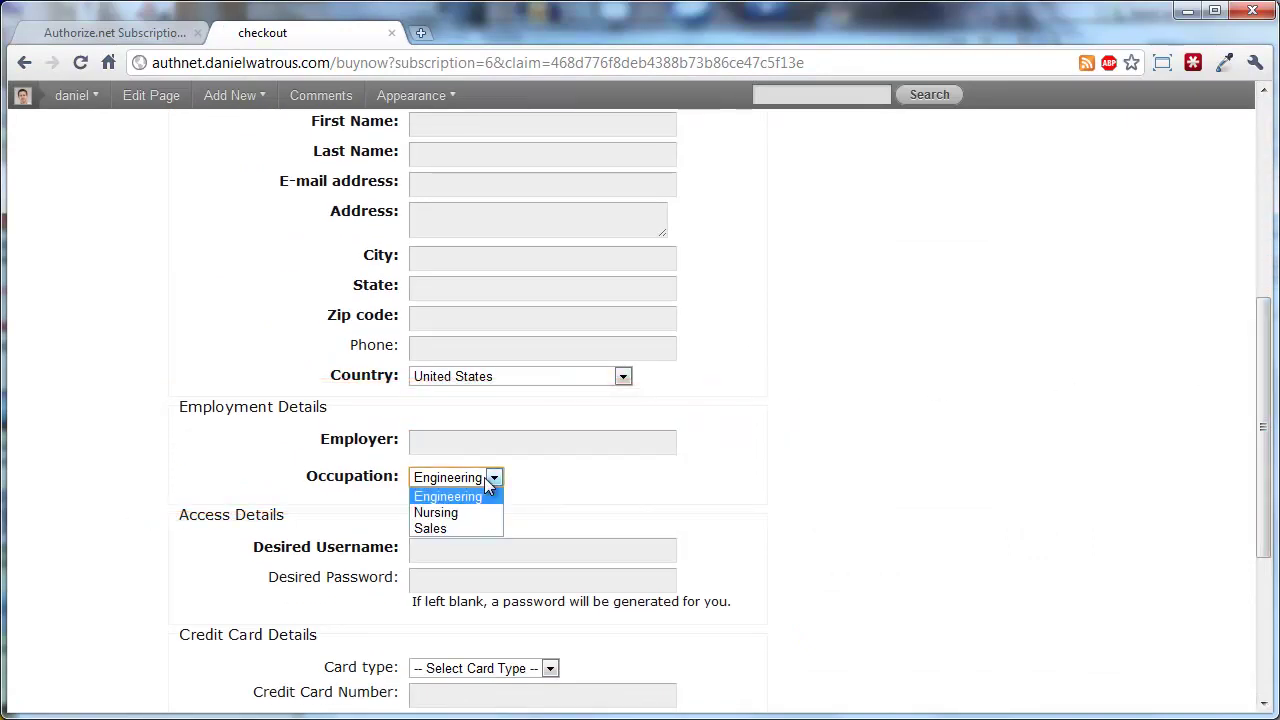
{"action": "left_click", "coordinate": [452, 513]}
{"action": "left_click", "coordinate": [470, 478]}
{"action": "left_click", "coordinate": [465, 497]}
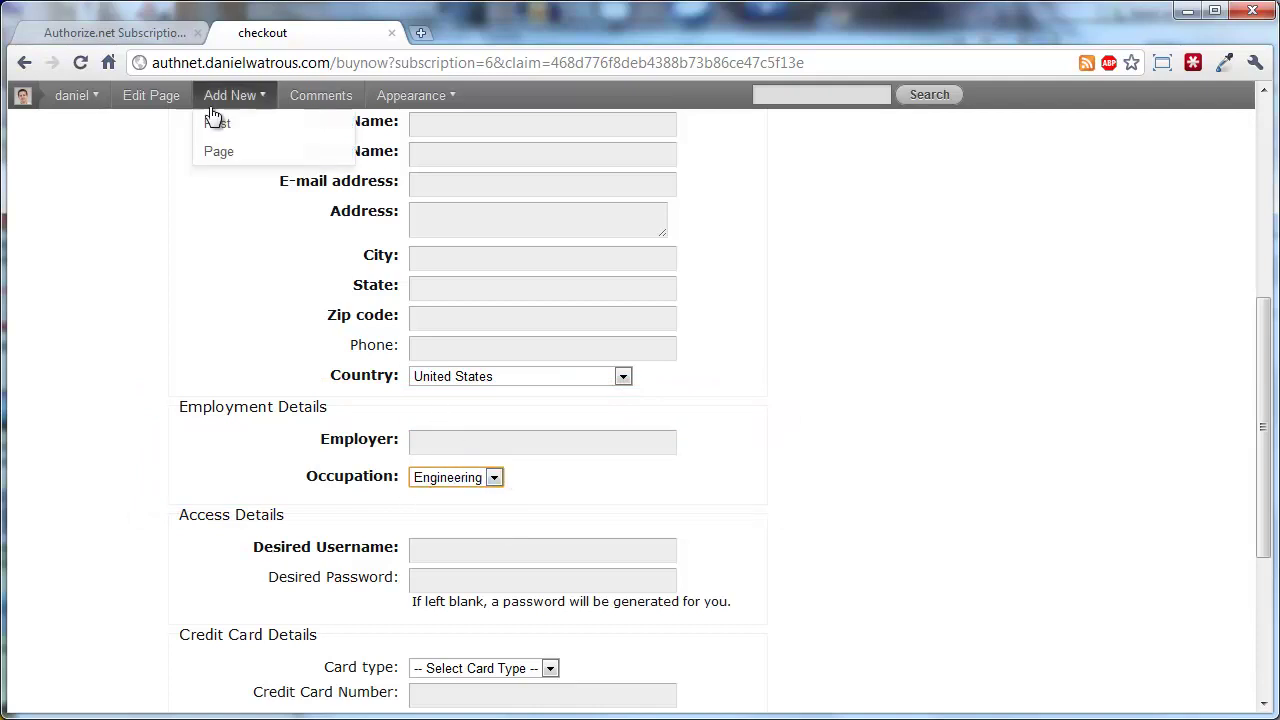
{"action": "left_click", "coordinate": [150, 33]}
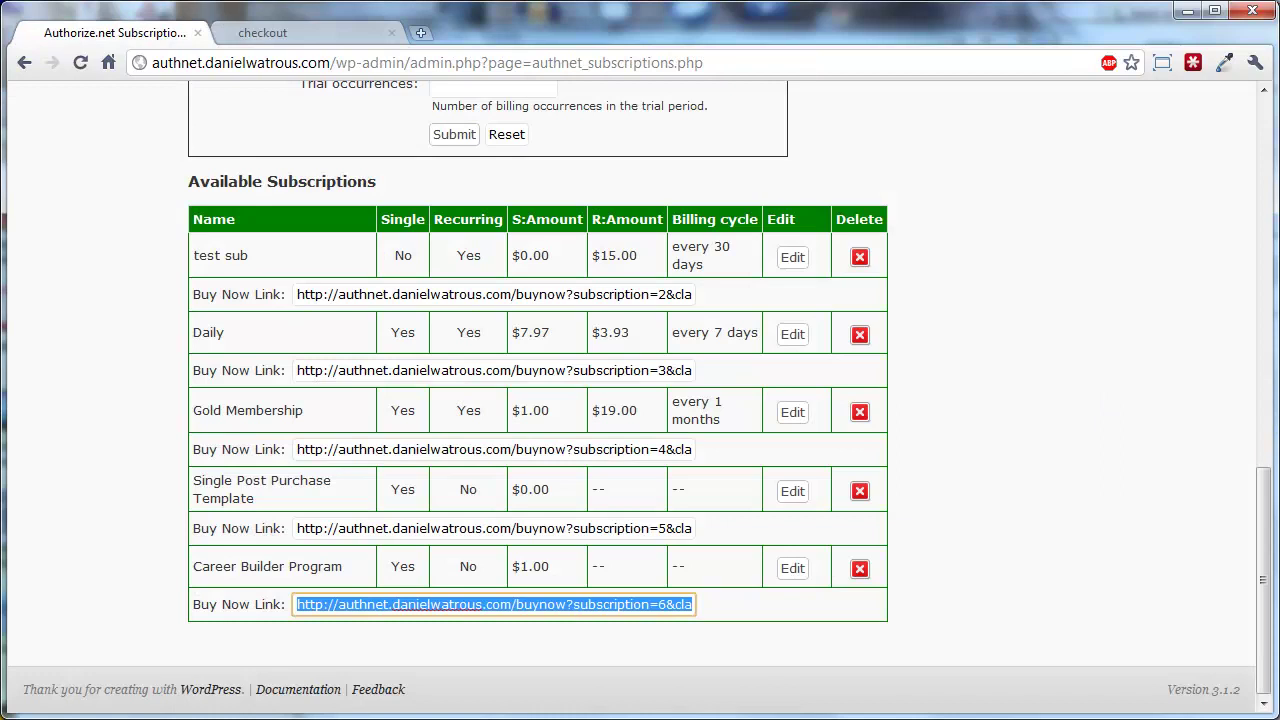
Step: Set Donation Survey to My Survey in General Settings and update the settings
{"action": "left_click_drag", "start_coordinate": [1263, 580], "coordinate": [1175, 257]}
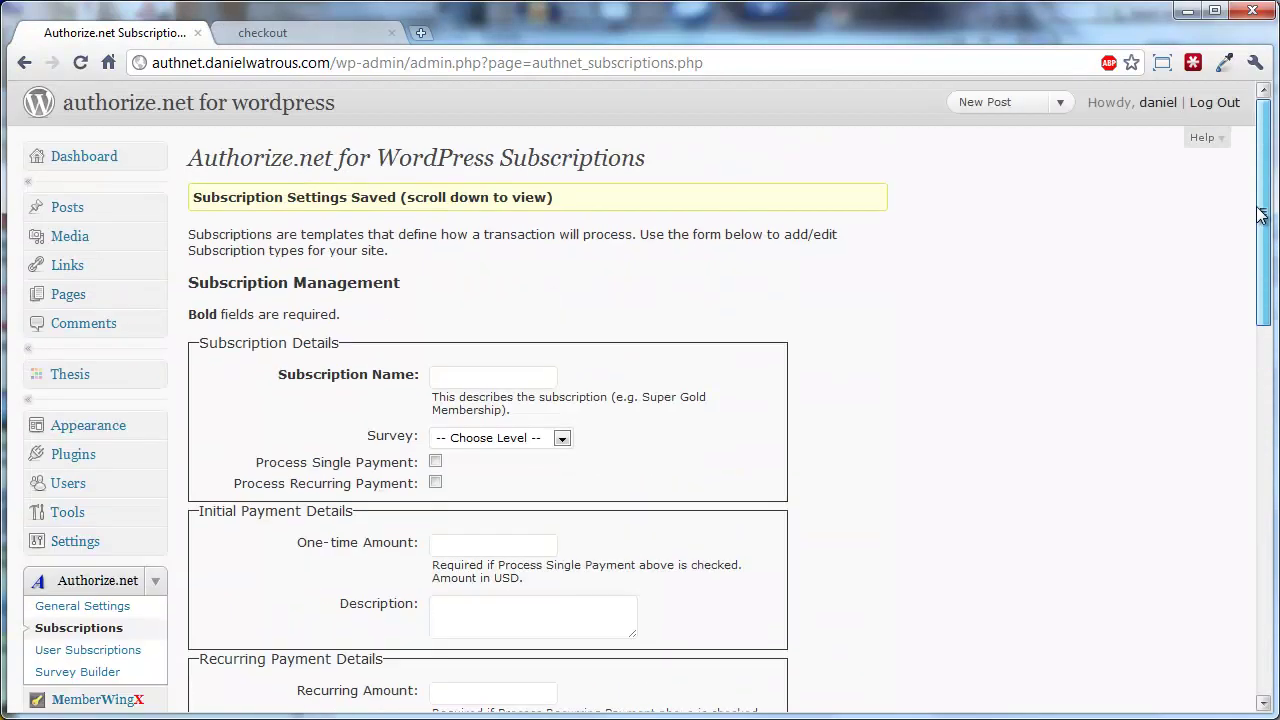
{"action": "left_click", "coordinate": [70, 610]}
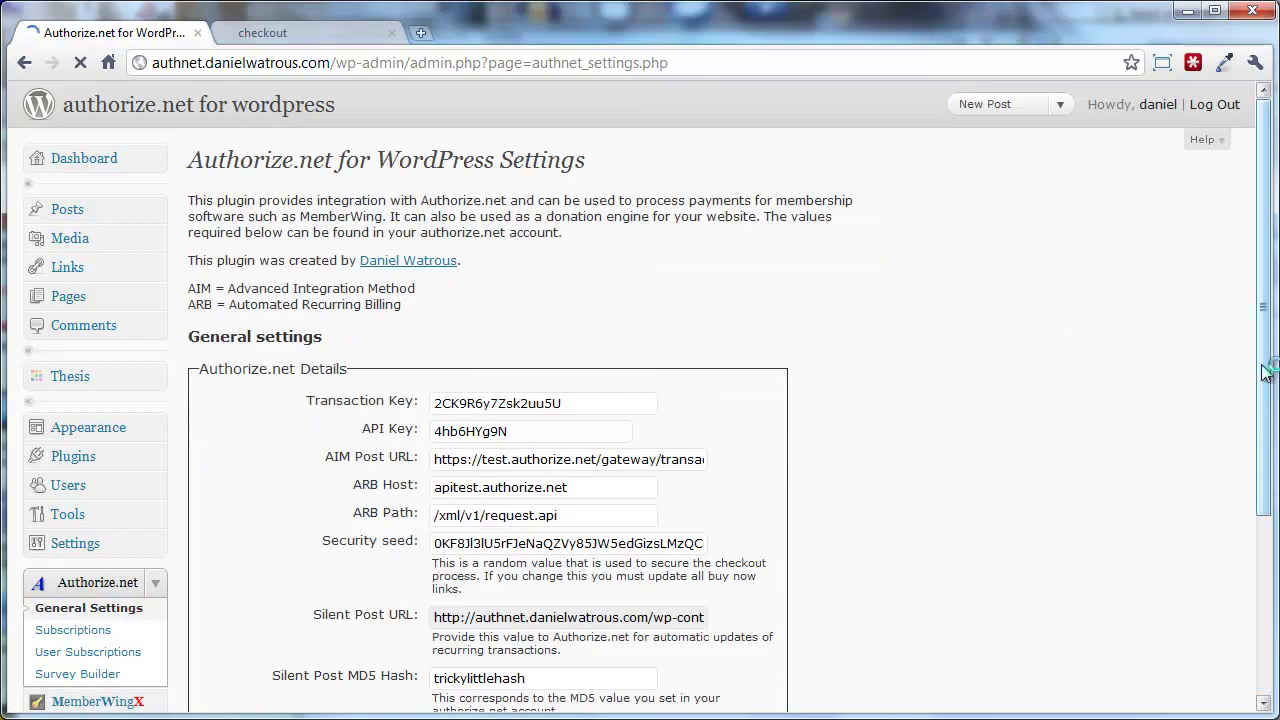
{"action": "left_click_drag", "start_coordinate": [1263, 270], "coordinate": [1270, 485]}
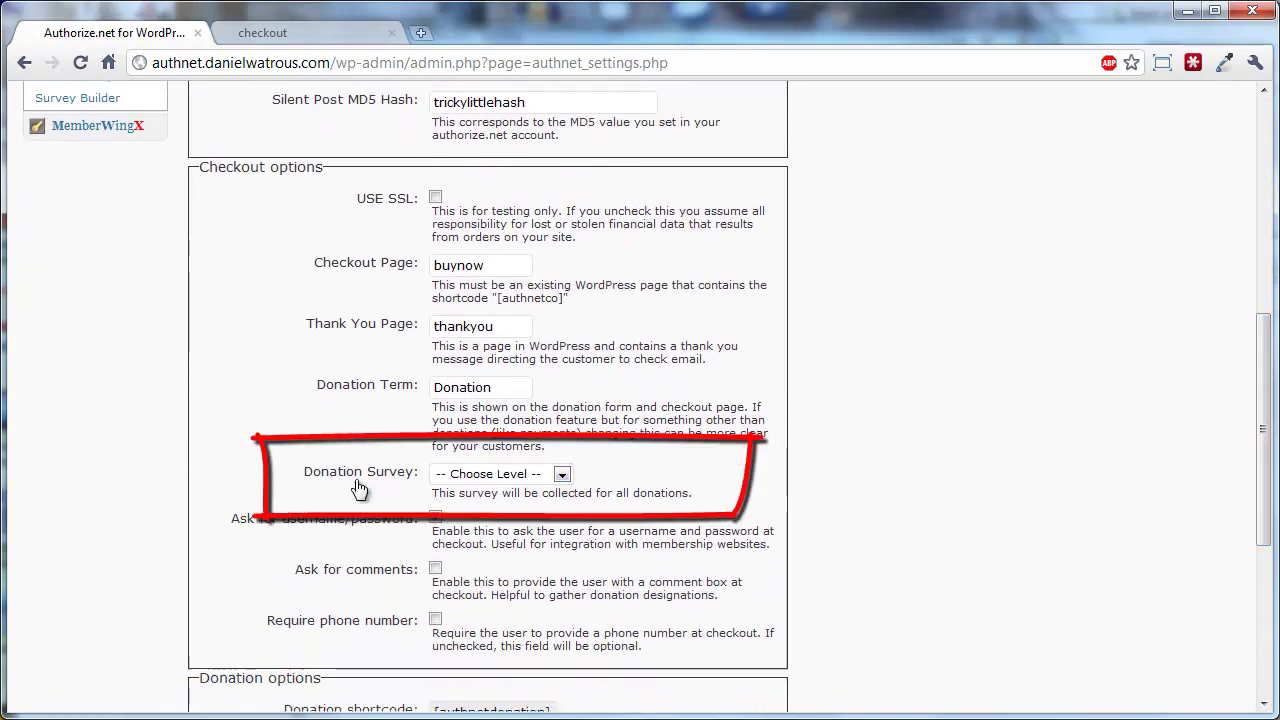
{"action": "left_click", "coordinate": [460, 480]}
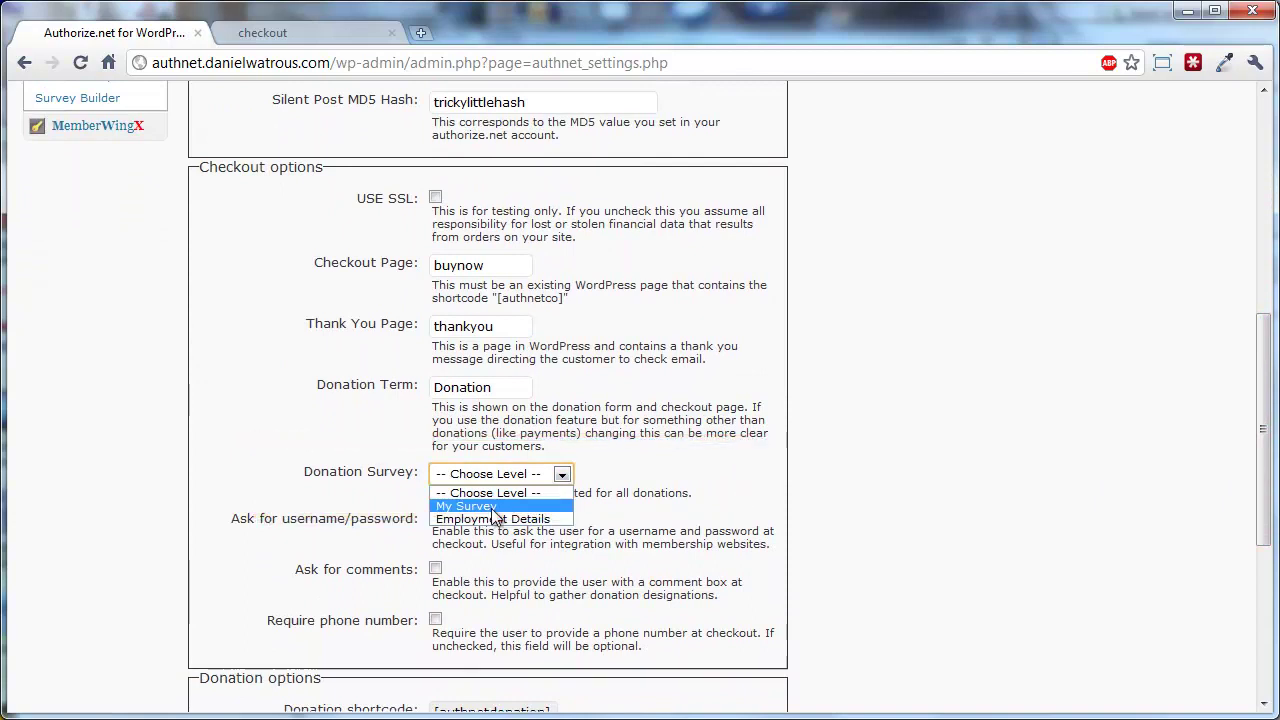
{"action": "left_click", "coordinate": [465, 503]}
{"action": "scroll", "coordinate": [1258, 452], "scroll_direction": "down", "scroll_amount": 4}
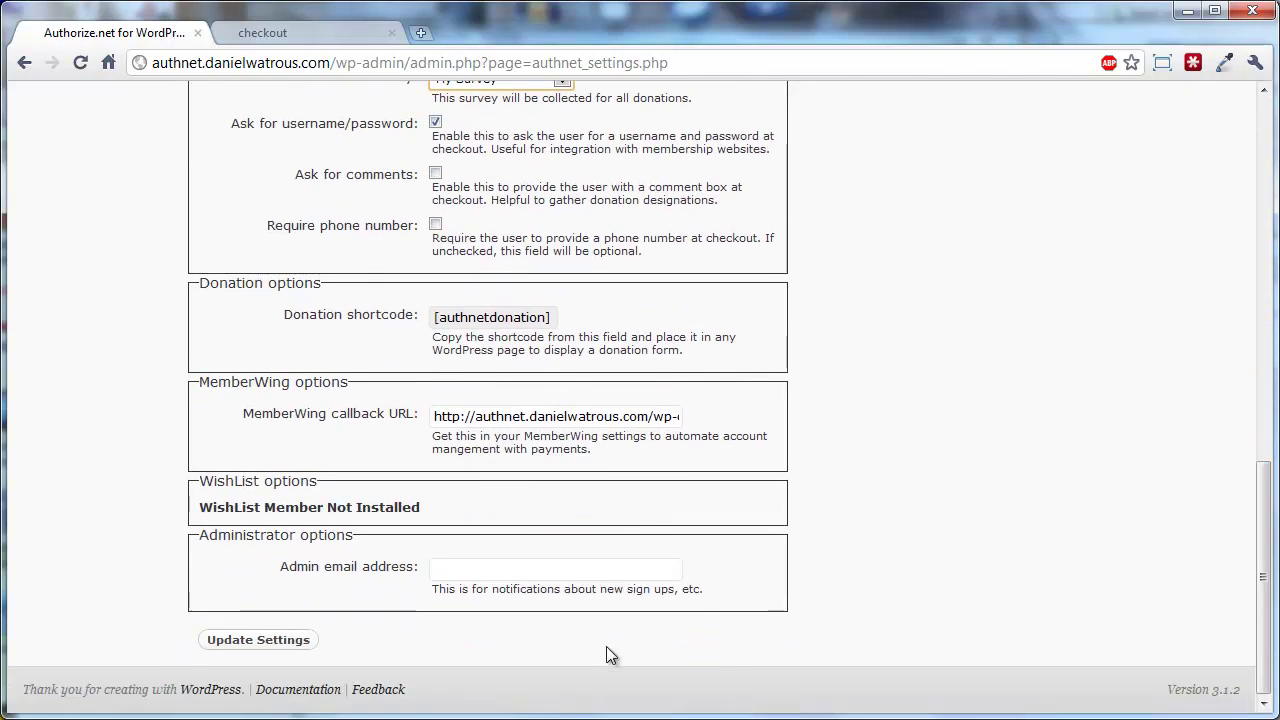
{"action": "left_click", "coordinate": [300, 648]}
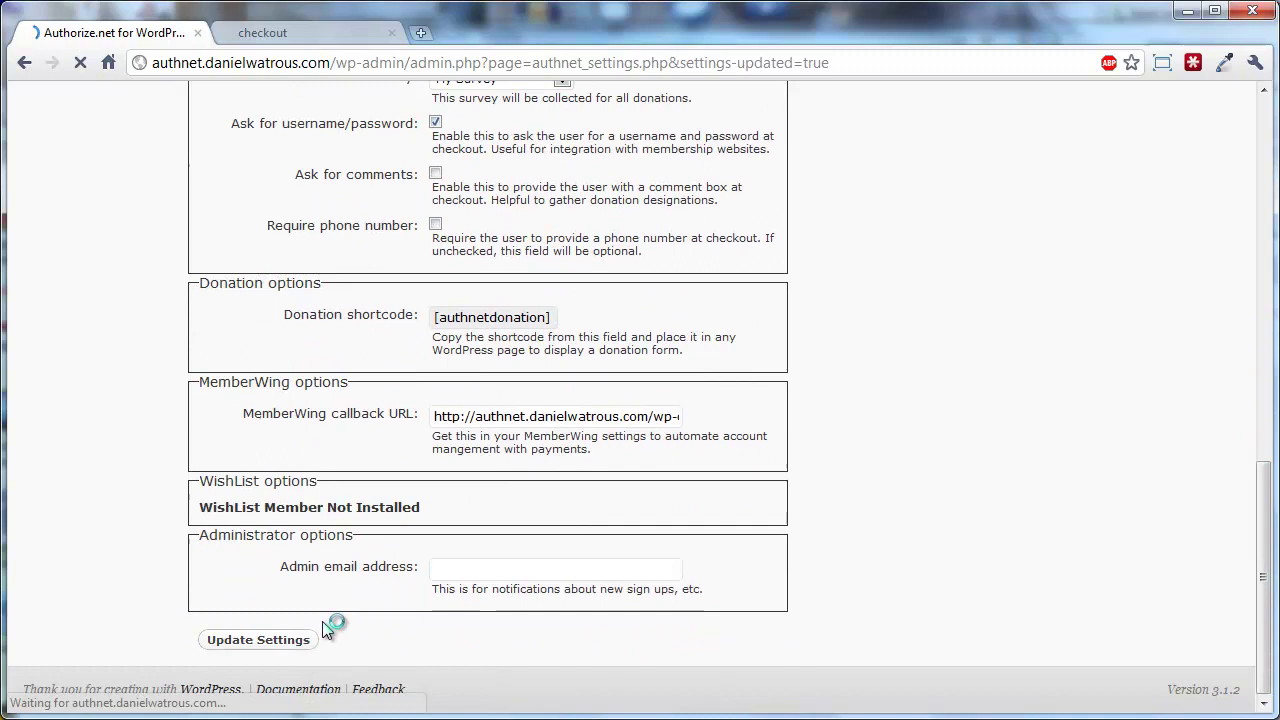
{"action": "left_click", "coordinate": [288, 35]}
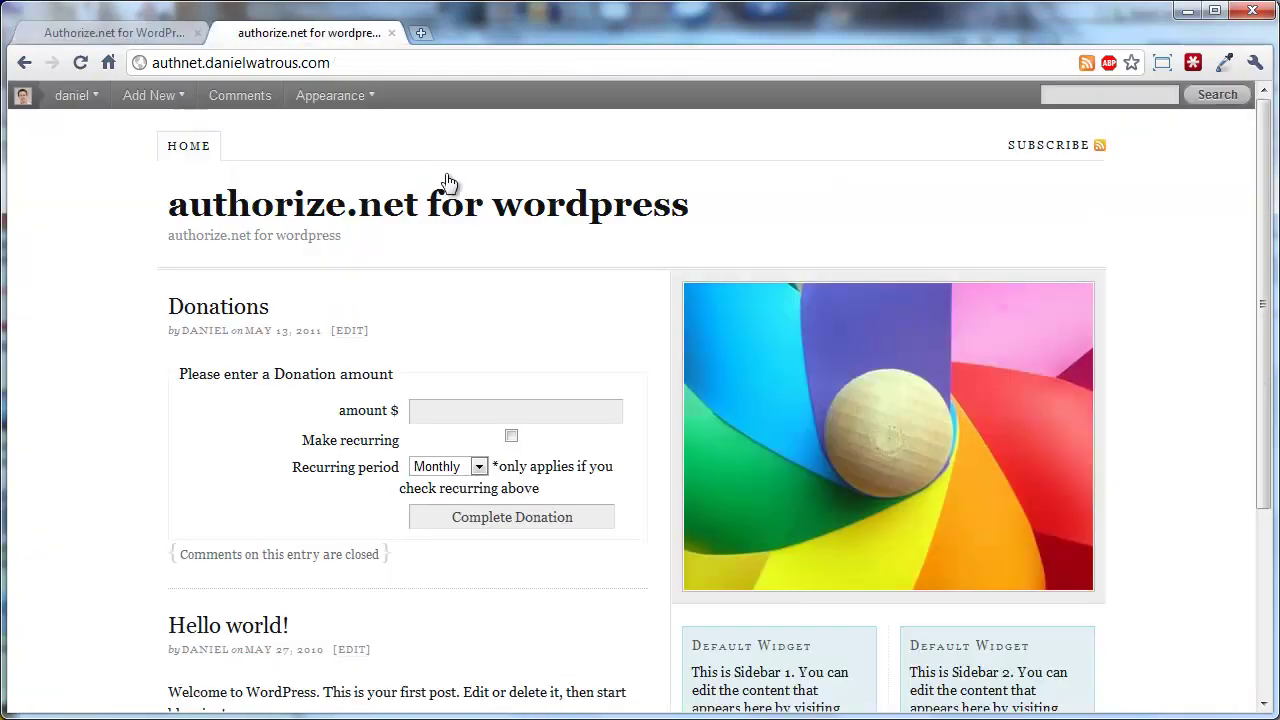
Step: Submit a recurring $25 donation and scroll the checkout to the My Survey question
{"action": "left_click", "coordinate": [249, 316]}
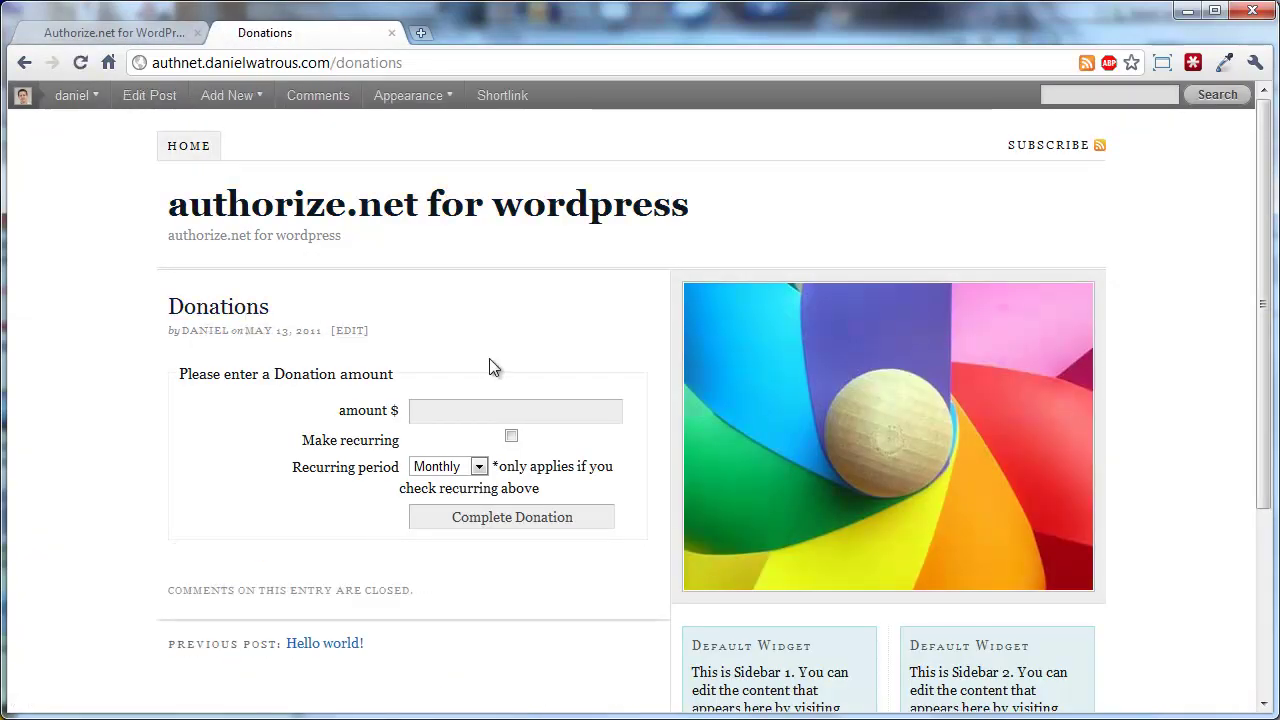
{"action": "left_click", "coordinate": [510, 412]}
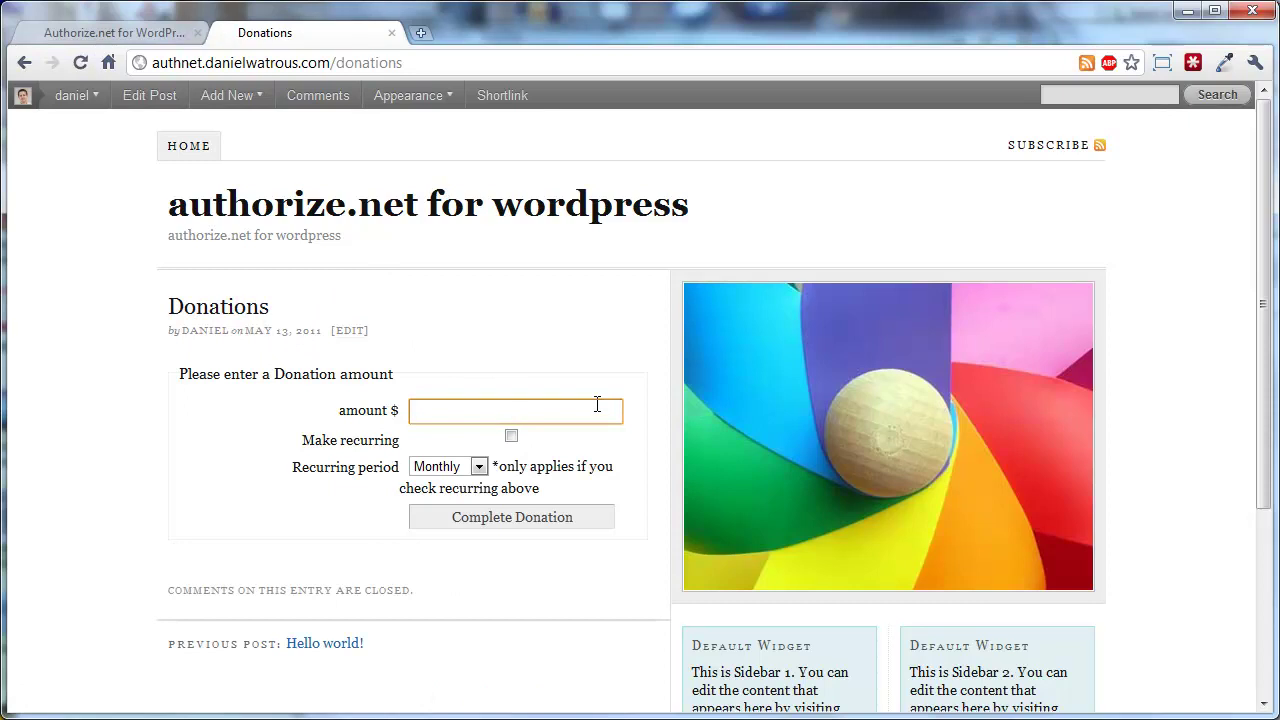
{"action": "type", "text": "25"}
{"action": "key", "text": "Tab"}
{"action": "left_click", "coordinate": [511, 436]}
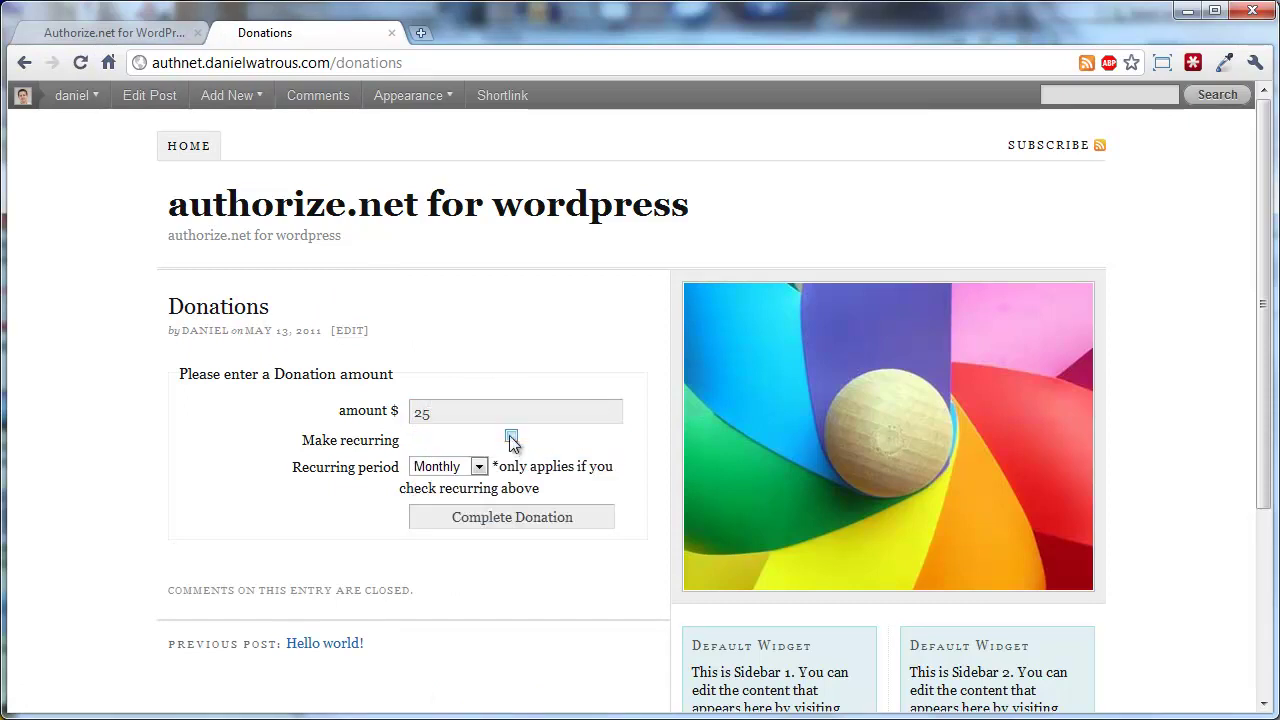
{"action": "left_click", "coordinate": [502, 519]}
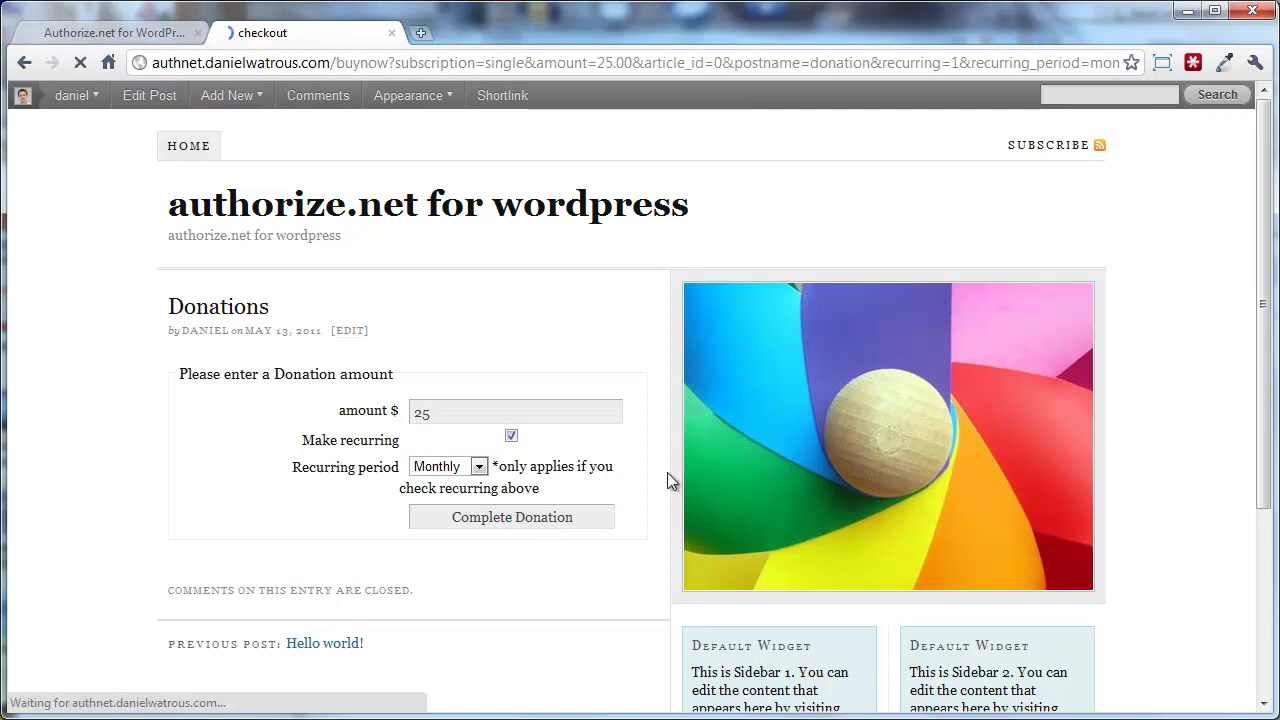
{"action": "scroll", "coordinate": [1143, 406], "scroll_direction": "down", "scroll_amount": 5}
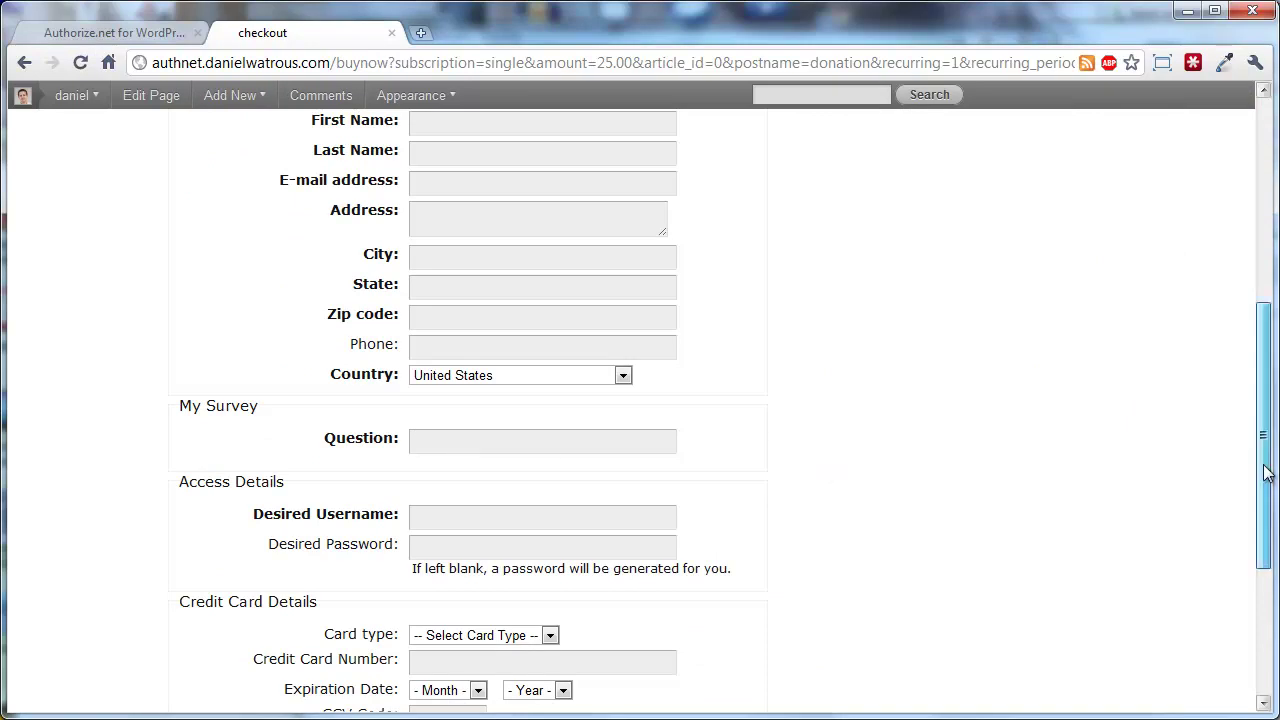
{"action": "left_click_drag", "start_coordinate": [1267, 474], "coordinate": [1266, 491]}
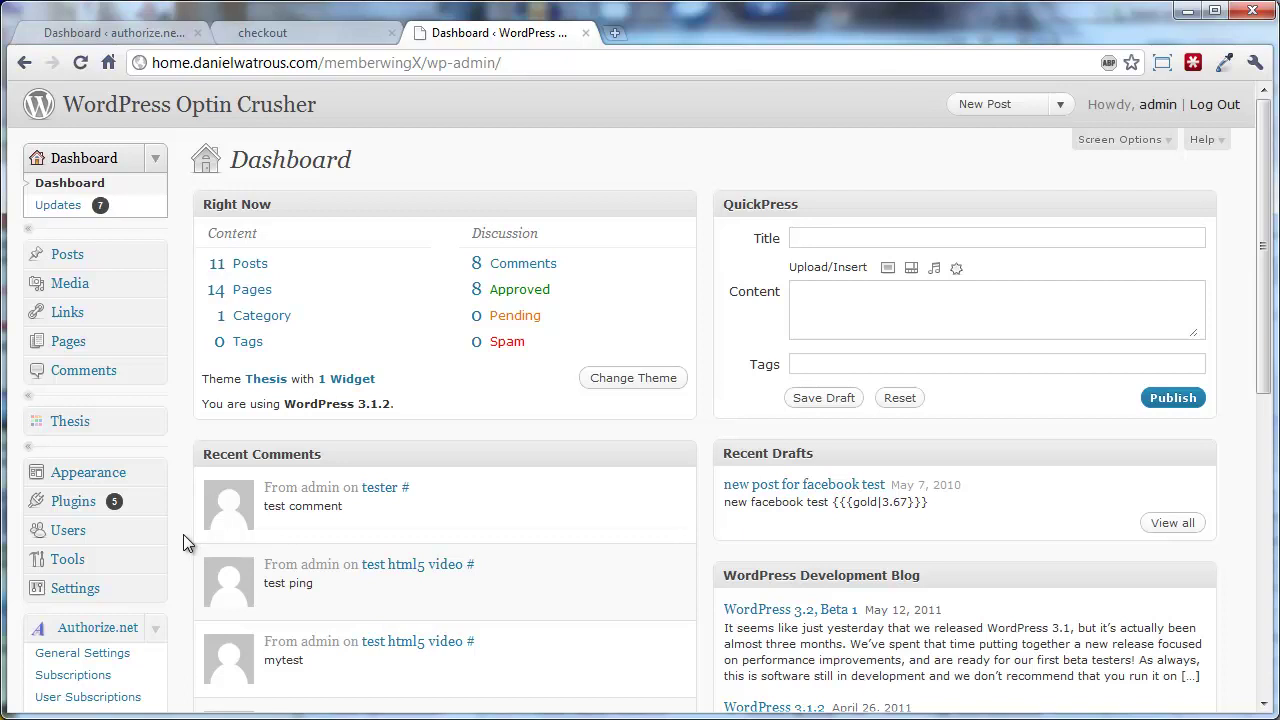
Step: Highlight the subscriber's survey answers in User Subscriptions: Employer option2, Occupation barber
{"action": "scroll", "coordinate": [183, 534], "scroll_direction": "down", "scroll_amount": 1}
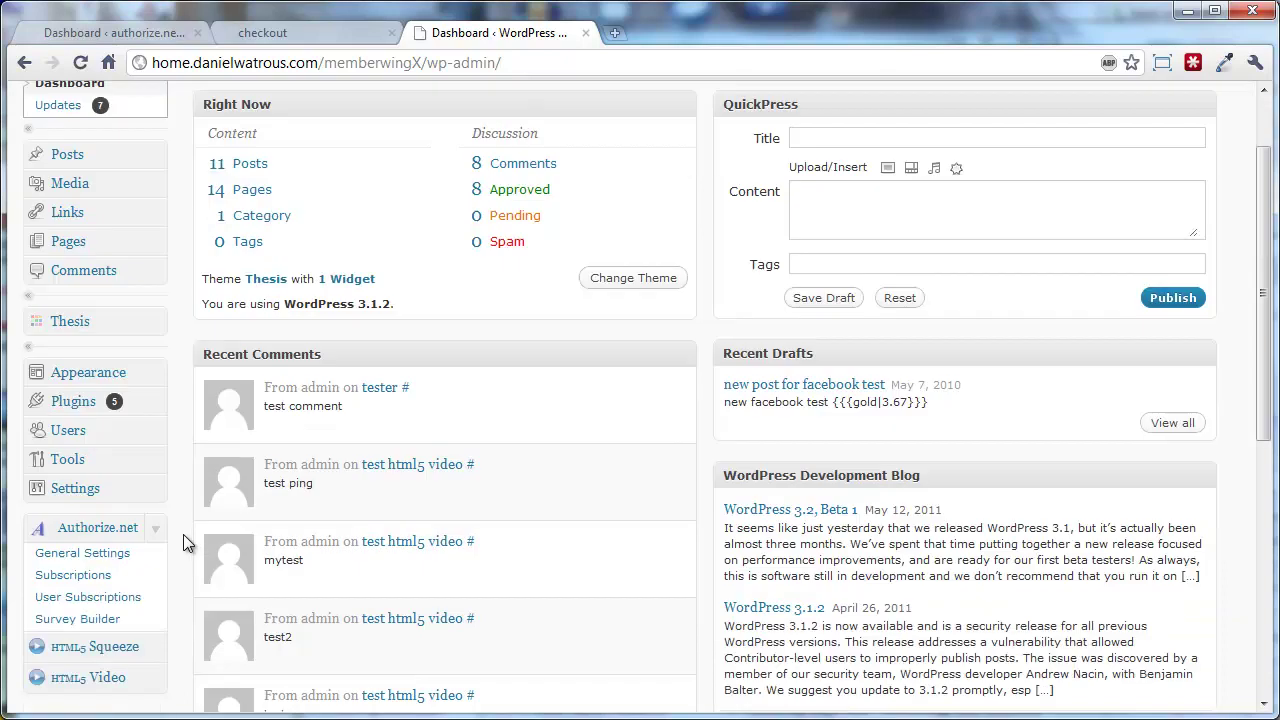
{"action": "left_click", "coordinate": [84, 605]}
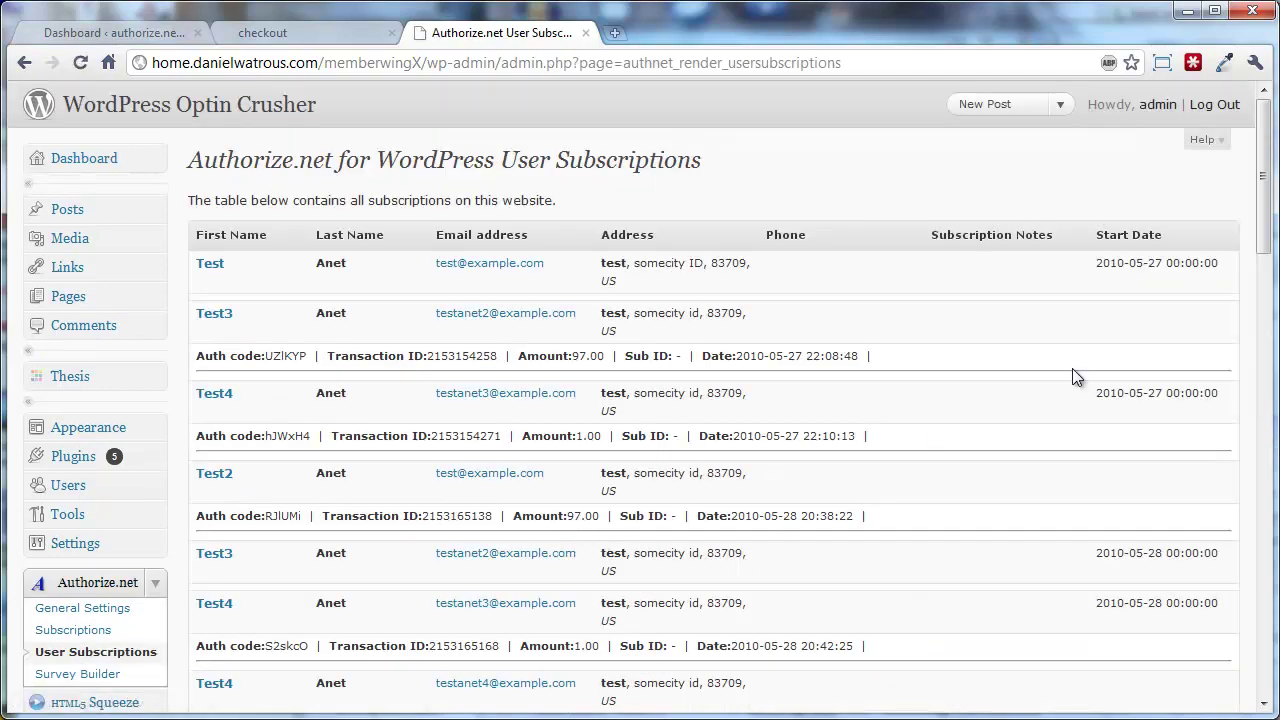
{"action": "left_click_drag", "start_coordinate": [1264, 163], "coordinate": [1268, 622]}
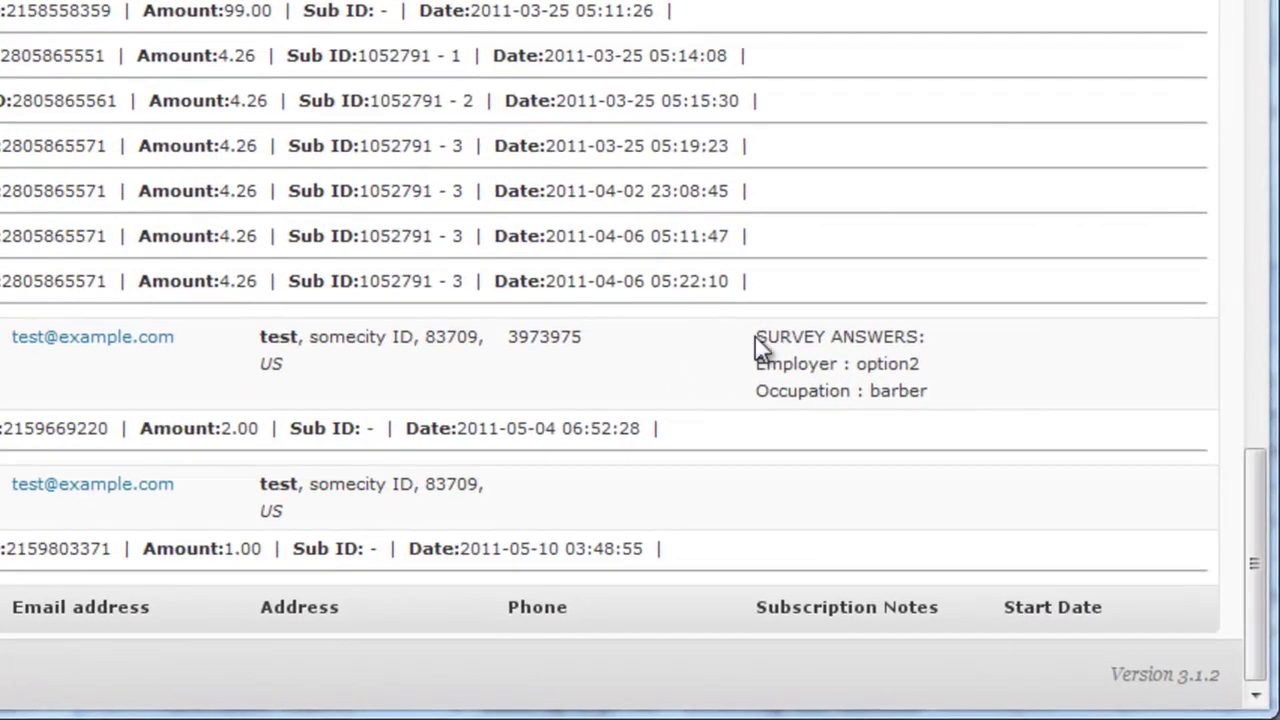
{"action": "left_click_drag", "start_coordinate": [760, 337], "coordinate": [940, 400]}
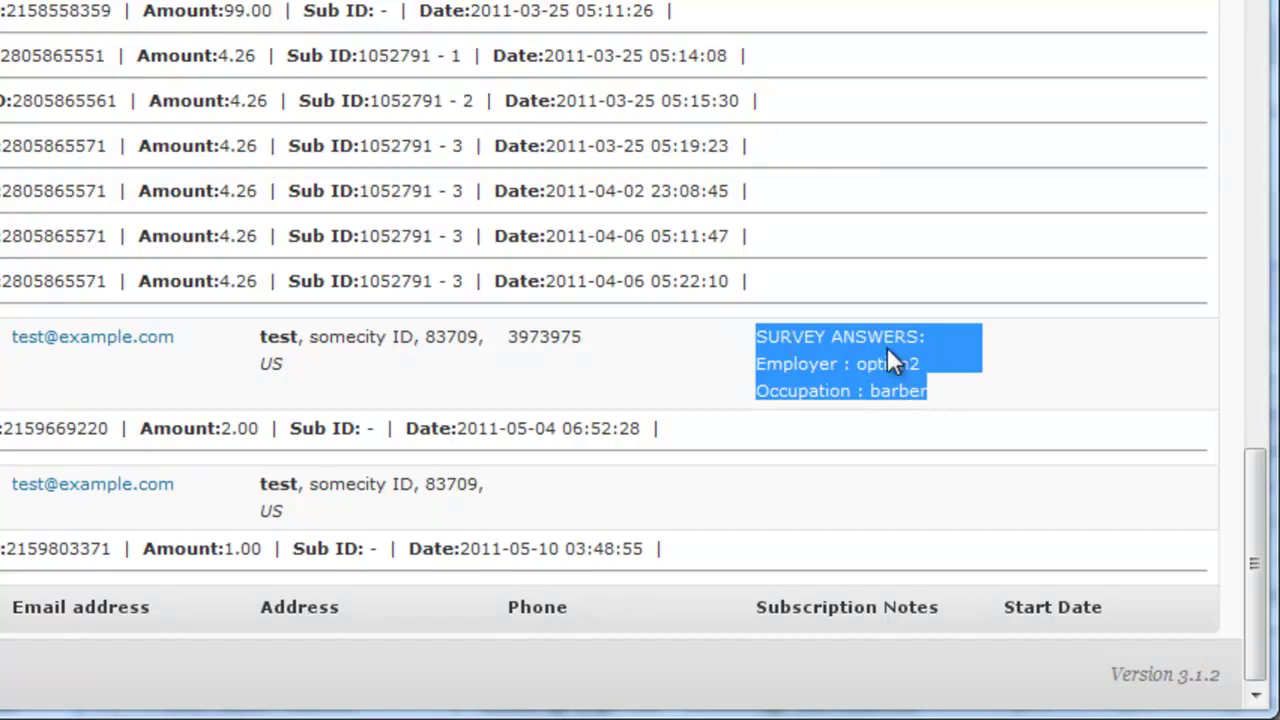
{"action": "double_click", "coordinate": [803, 365]}
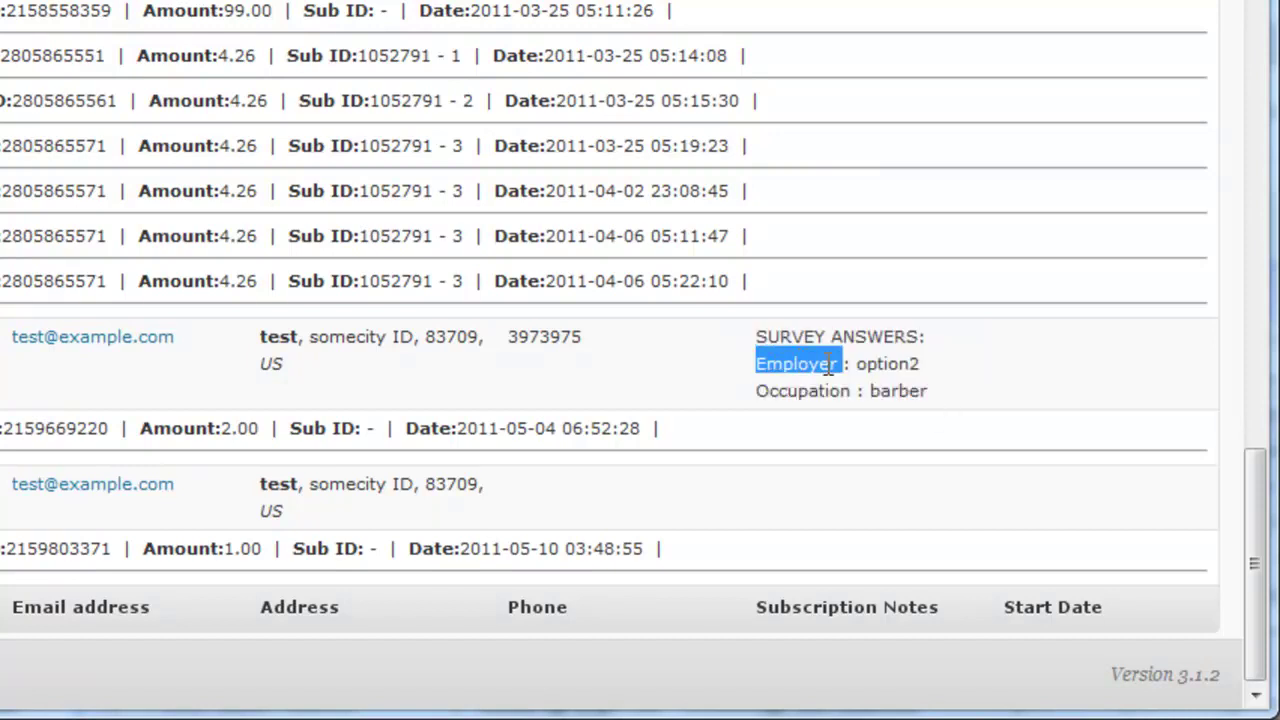
{"action": "double_click", "coordinate": [897, 366]}
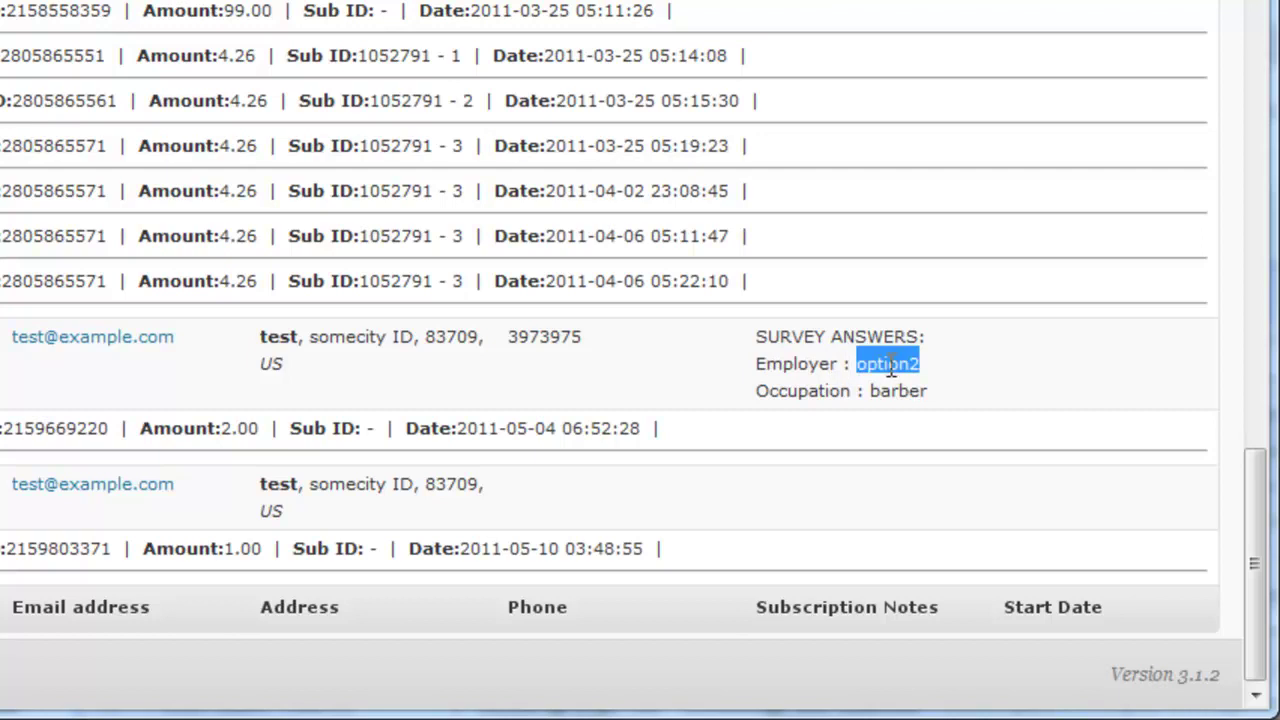
{"action": "double_click", "coordinate": [818, 389]}
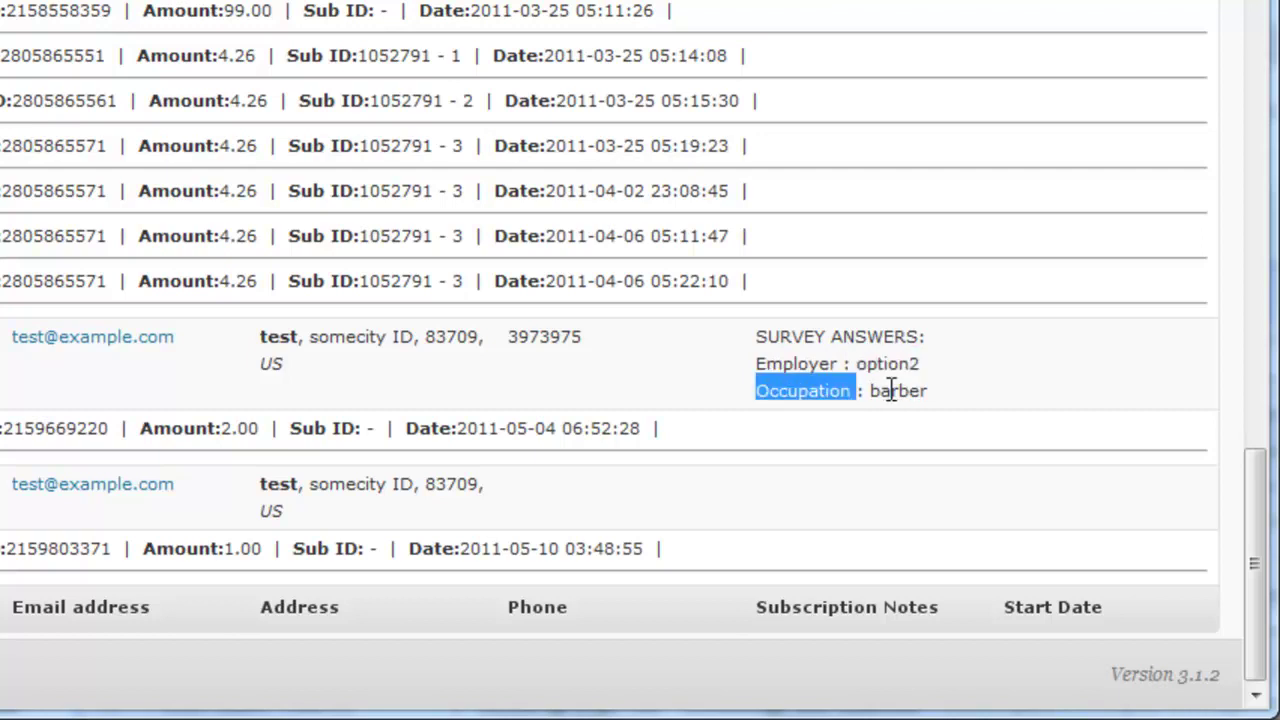
{"action": "double_click", "coordinate": [893, 391]}
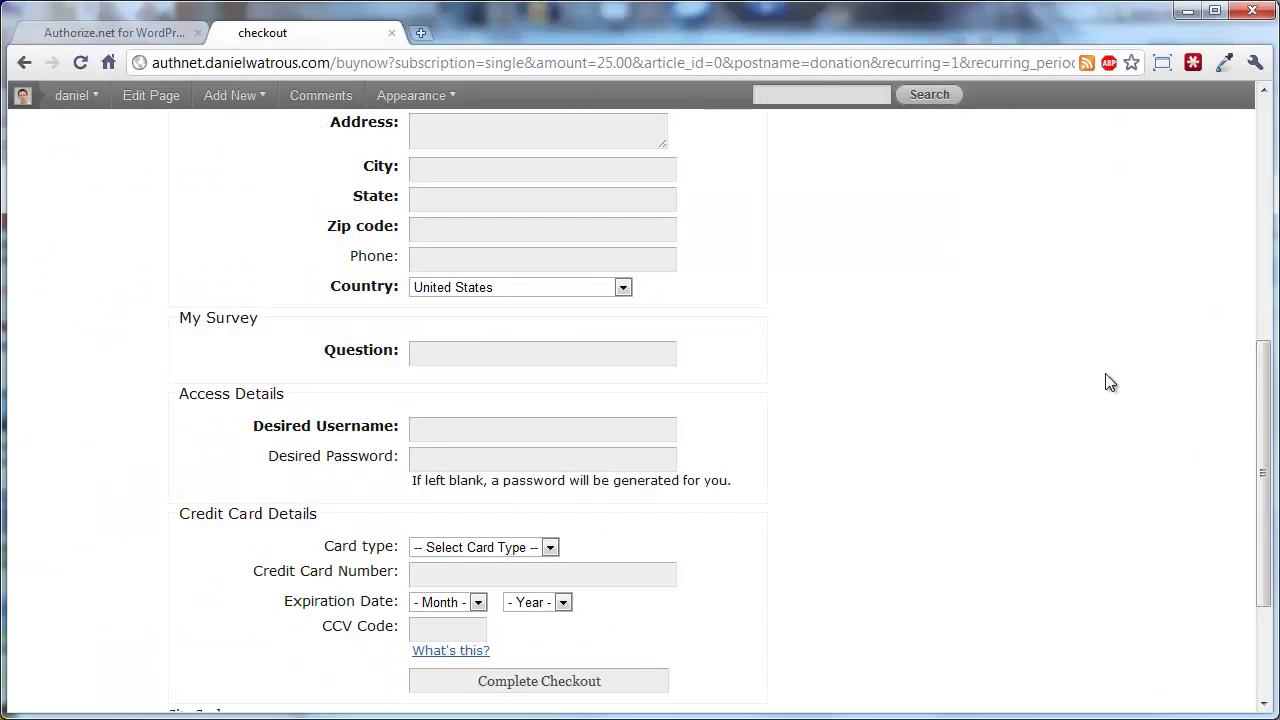
Step: Reopen the Survey Builder and review the Field Type options, keeping Text Field
{"action": "left_click", "coordinate": [127, 38]}
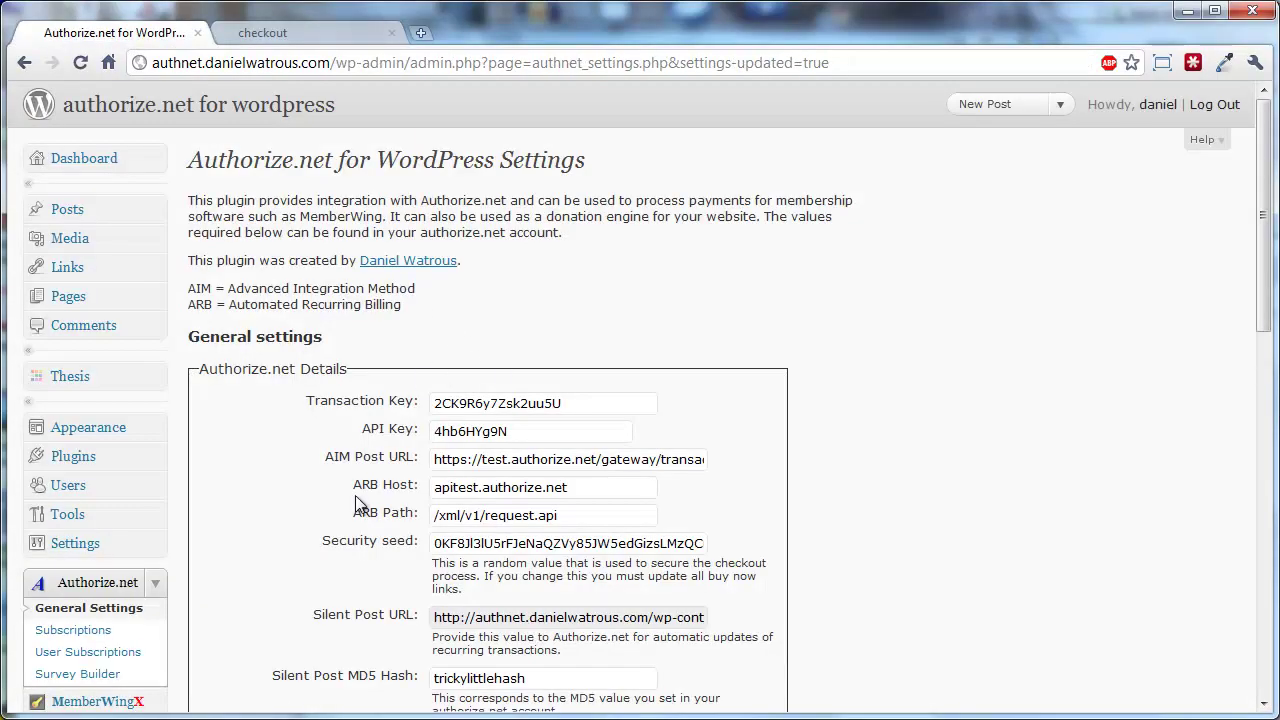
{"action": "scroll", "coordinate": [355, 495], "scroll_direction": "down", "scroll_amount": 3}
{"action": "left_click", "coordinate": [101, 376]}
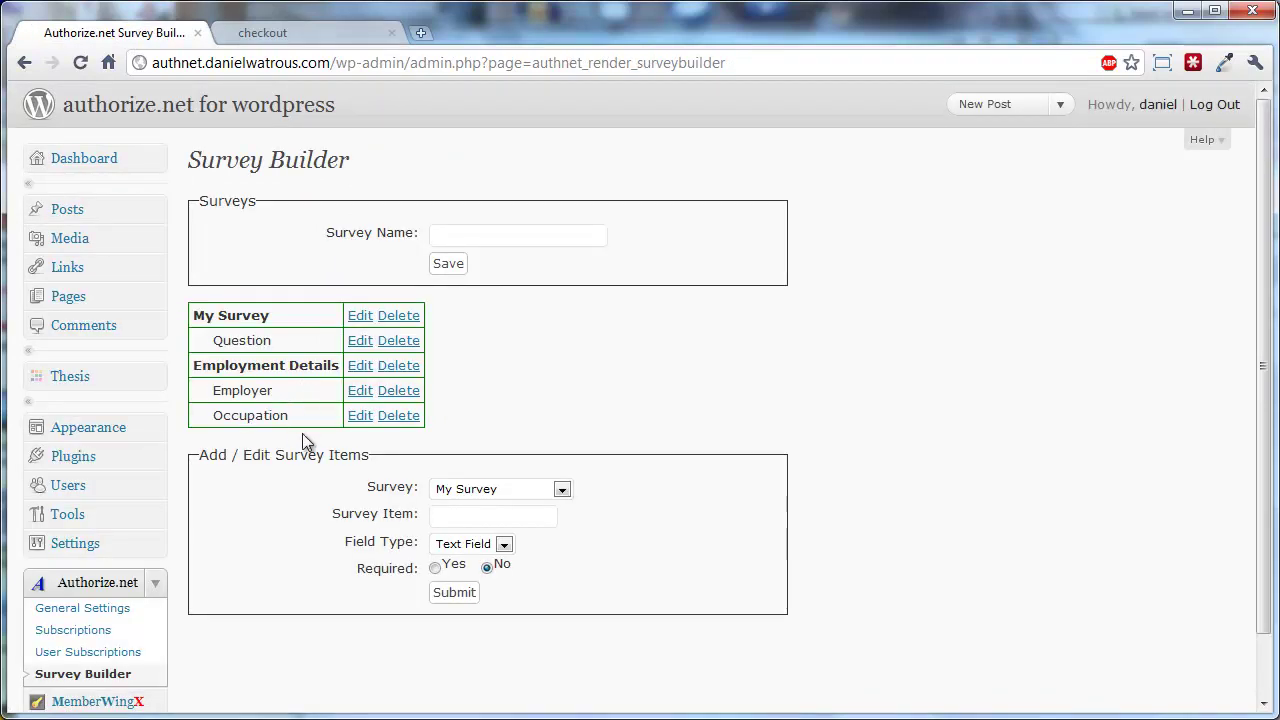
{"action": "left_click", "coordinate": [500, 544]}
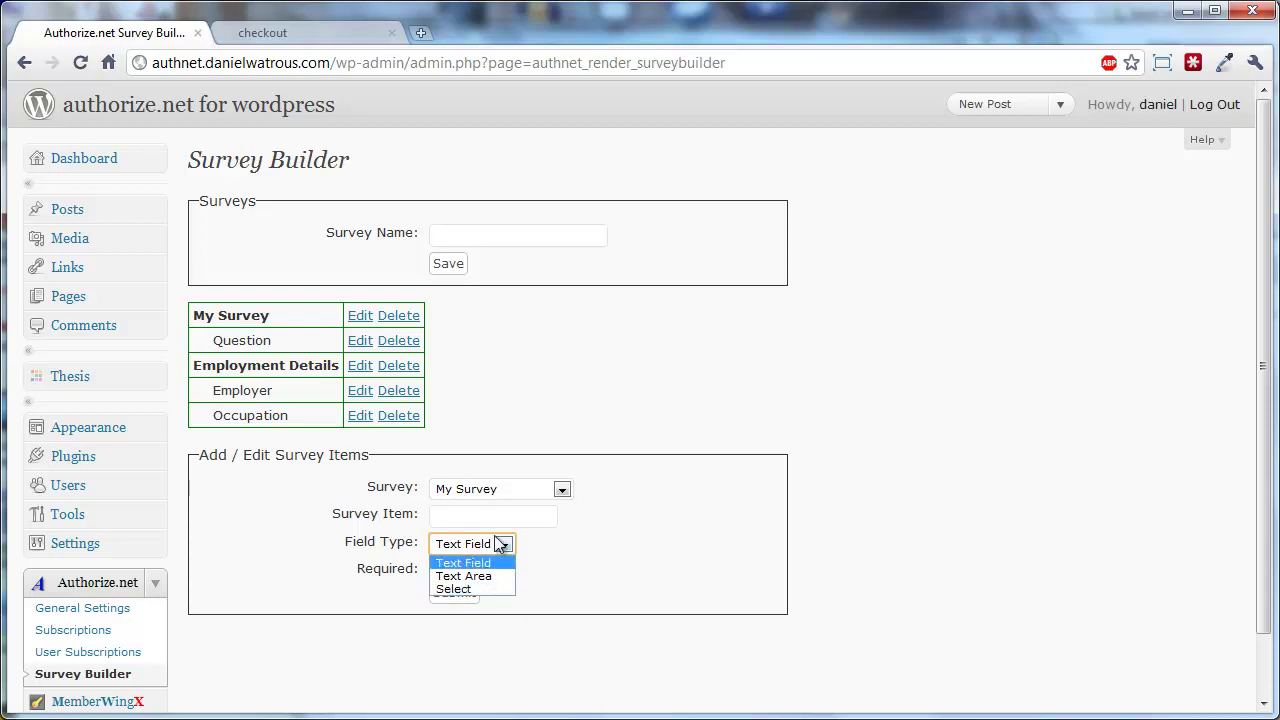
{"action": "left_click", "coordinate": [503, 544]}
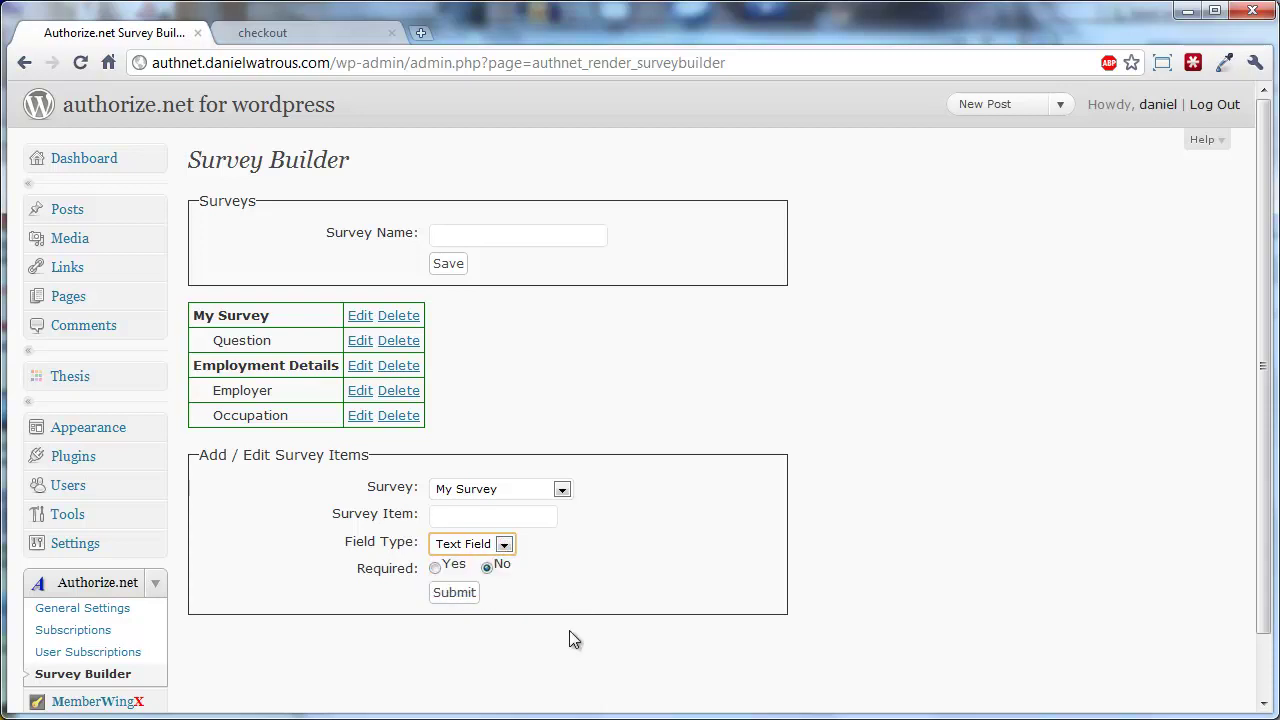